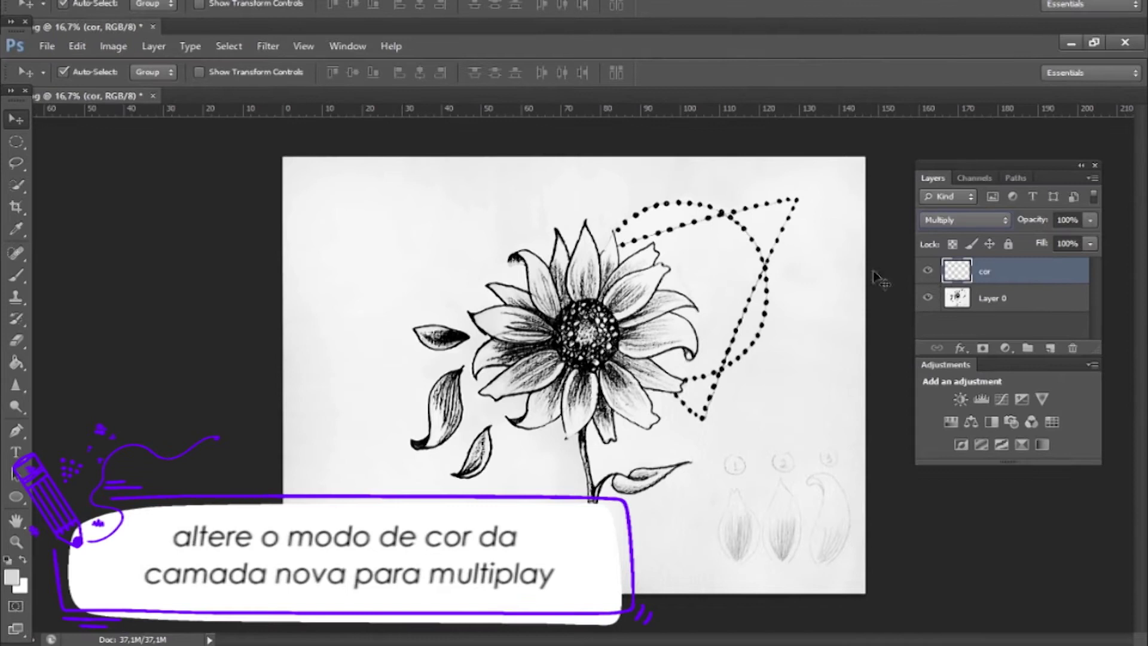
- Activate the Brush tool for colouring the flower and look through the brush presets, keeping the soft round brush with 0% hardness
click(18, 543)
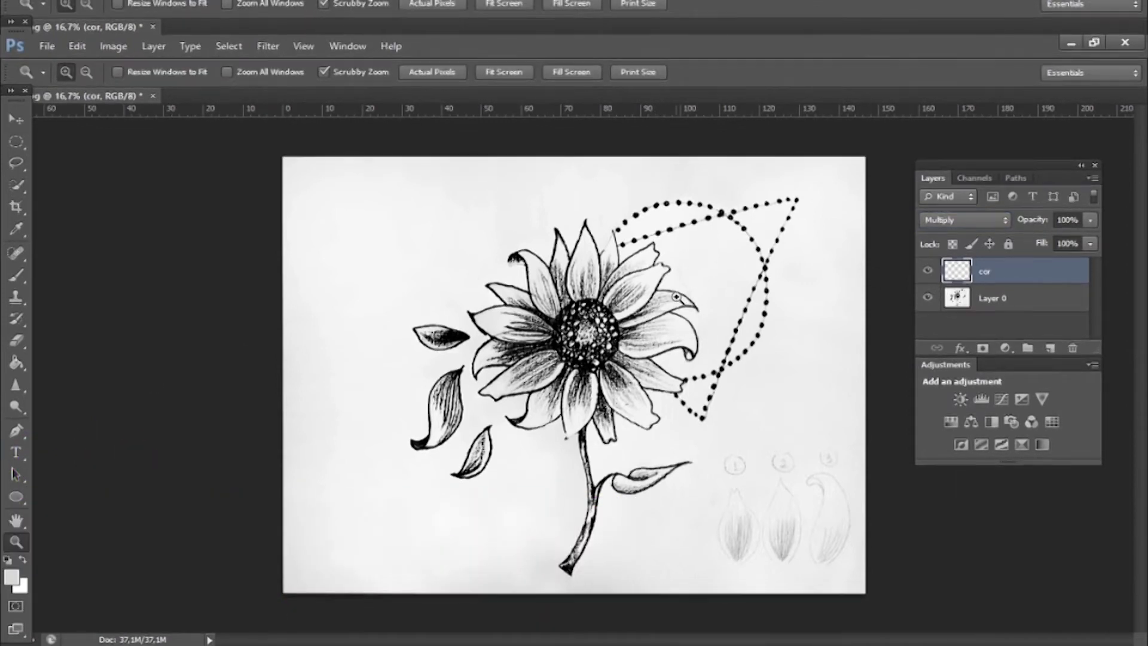
click(674, 297)
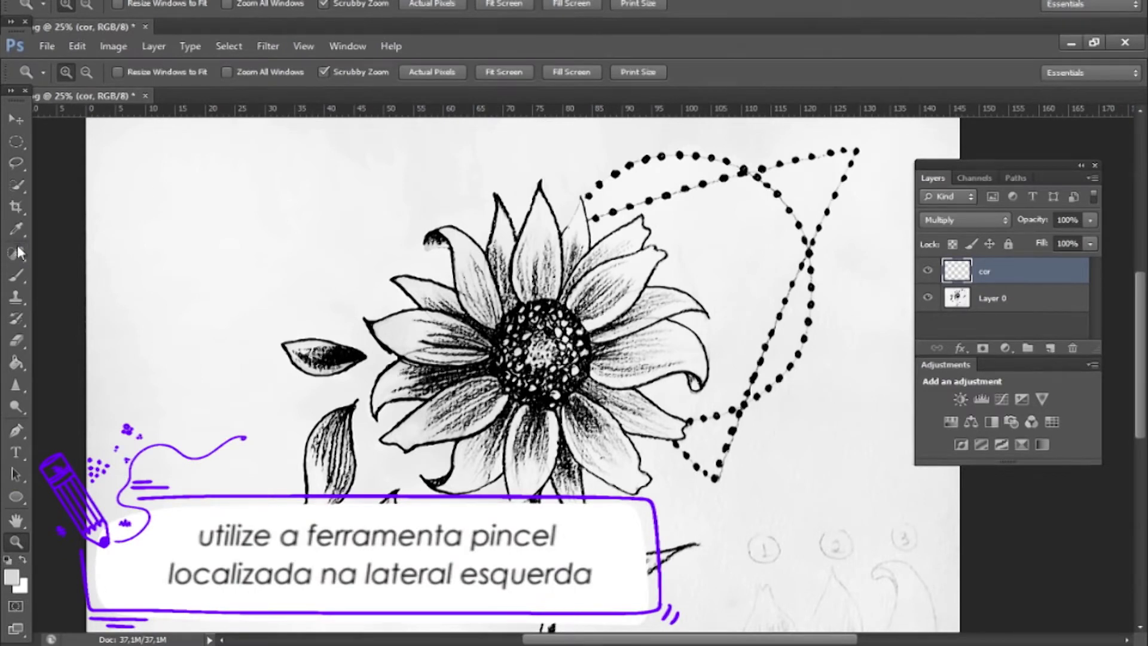
click(18, 277)
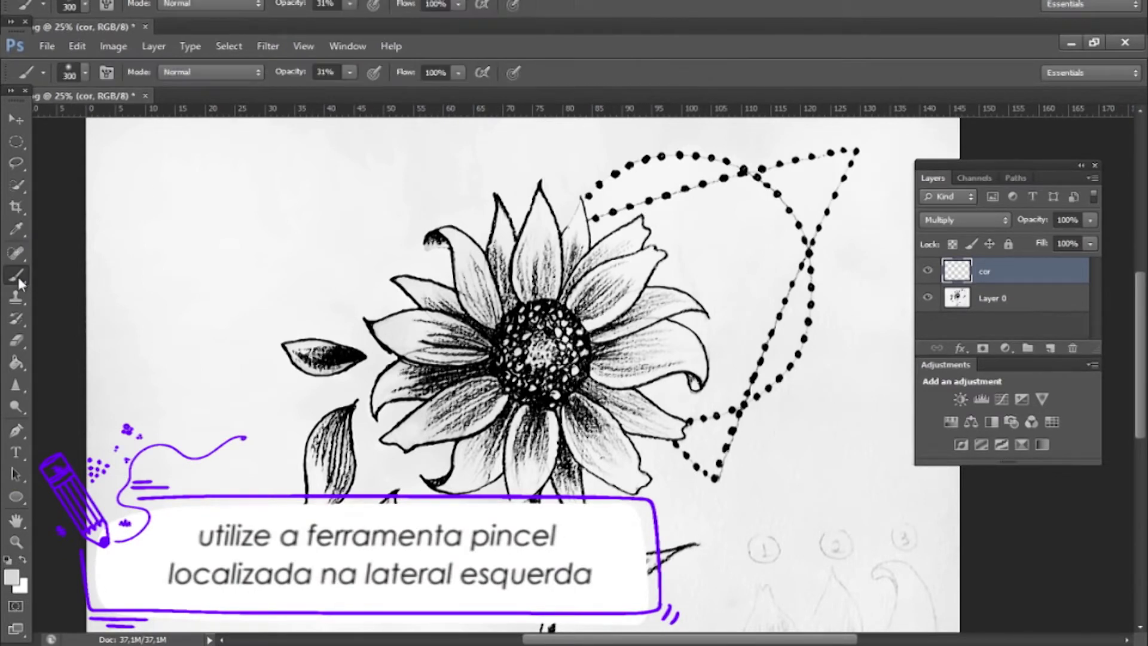
click(85, 73)
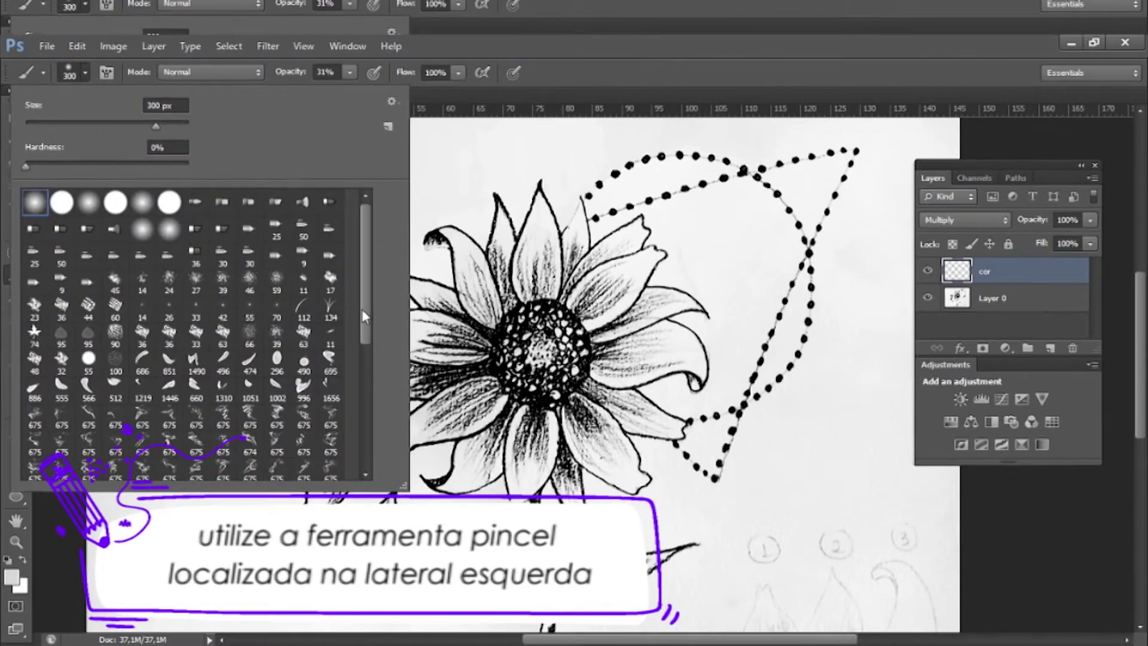
drag(368, 300, 383, 428)
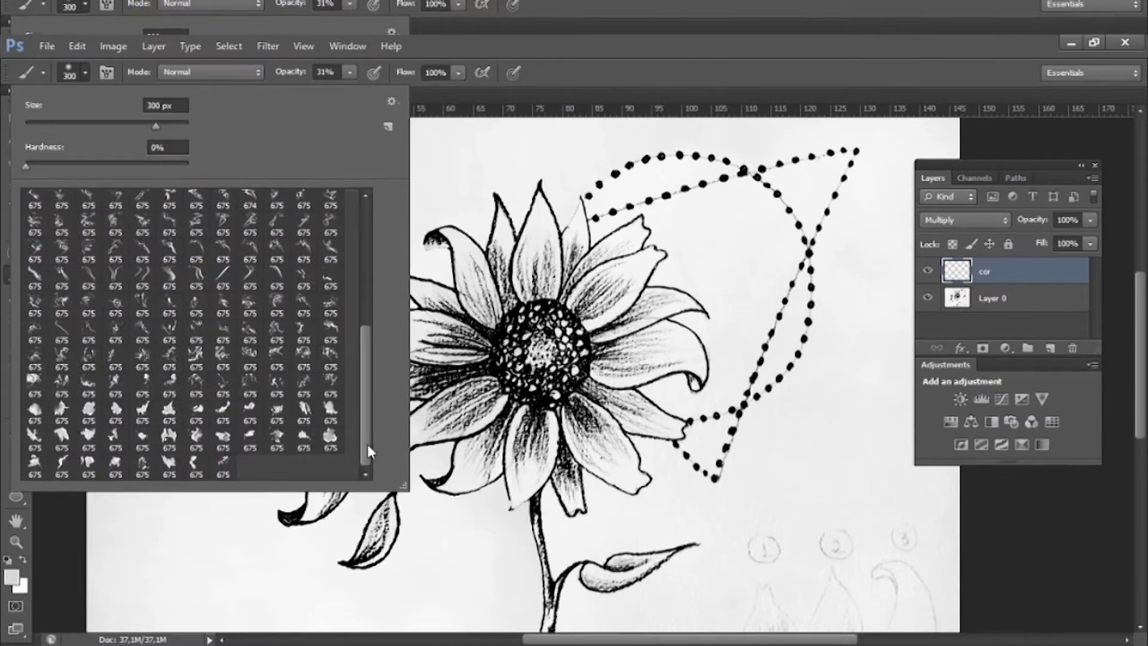
scroll(366, 419, up, 3)
drag(364, 360, 365, 255)
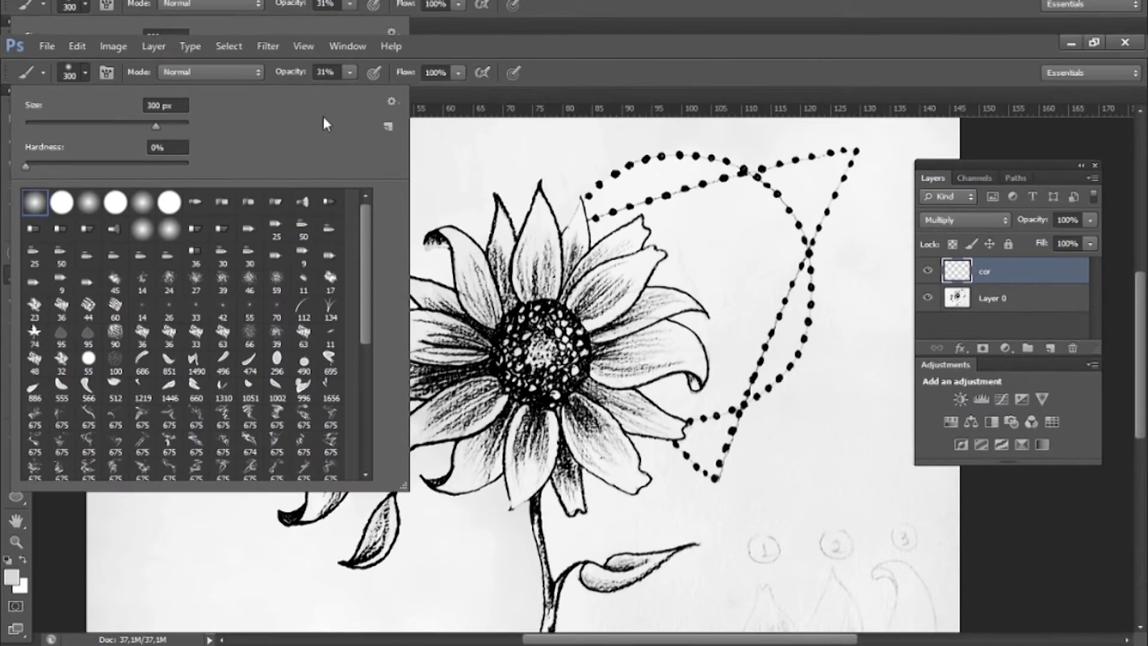
click(572, 73)
drag(616, 317, 571, 323)
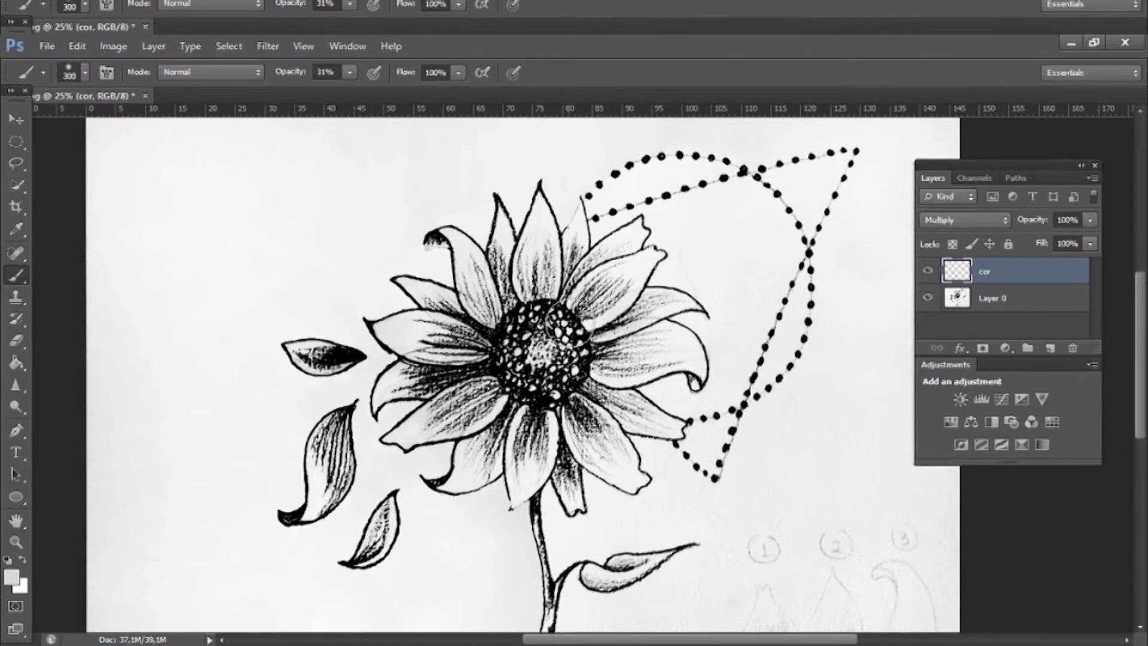
- Try larger and smaller brush diameters, ending with a brush size of 200 px
key(bracketleft)
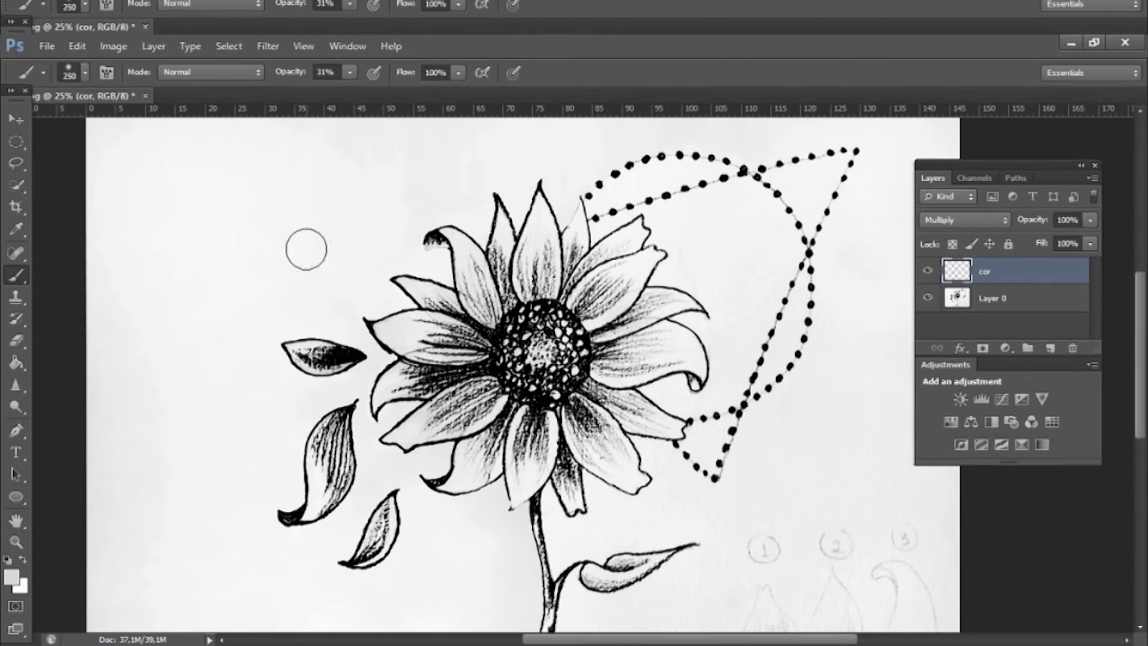
key(bracketleft)
key(bracketleft)
key(bracketright)
key(bracketright)
key(bracketright)
key(bracketright)
key(bracketright)
key(bracketright)
key(bracketright)
key(bracketright)
key(bracketright)
key(bracketright)
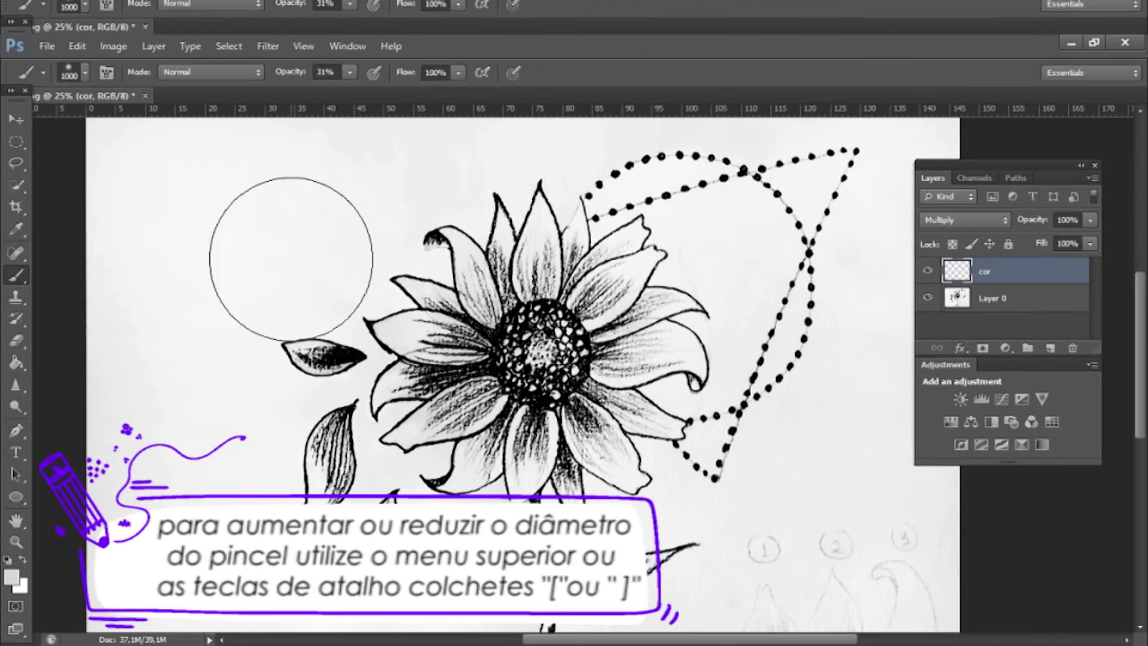
key(bracketleft)
key(bracketleft)
key(bracketleft)
key(bracketleft)
key(bracketleft)
key(bracketleft)
key(bracketleft)
key(bracketleft)
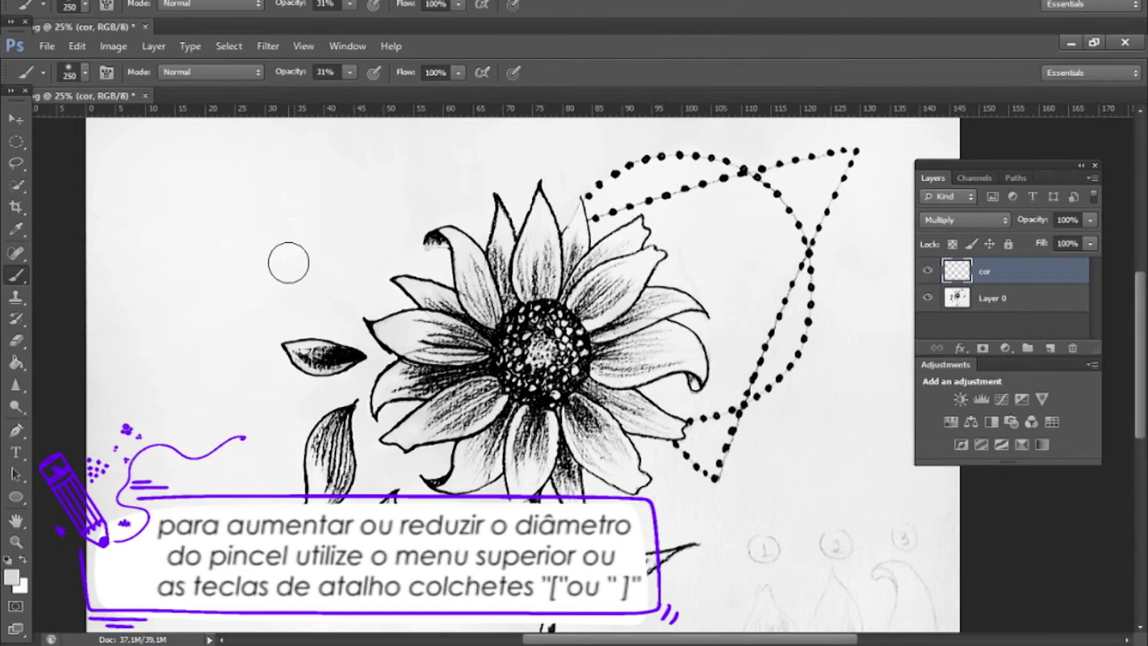
key(bracketleft)
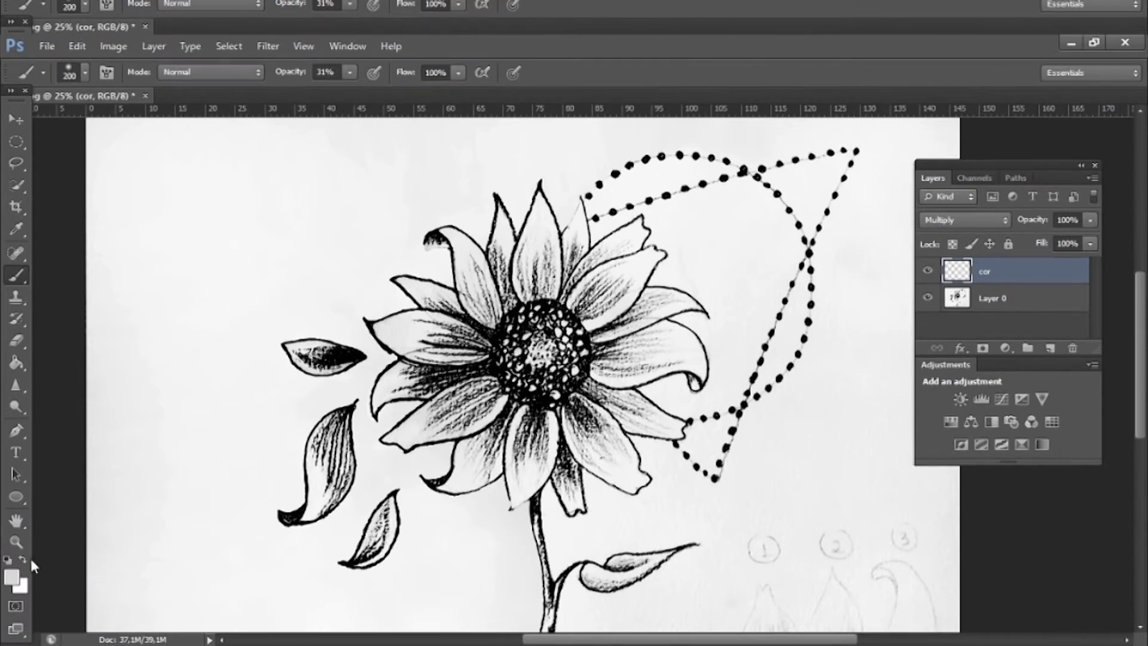
- Set the foreground colour to the golden yellow ffcc00
click(11, 576)
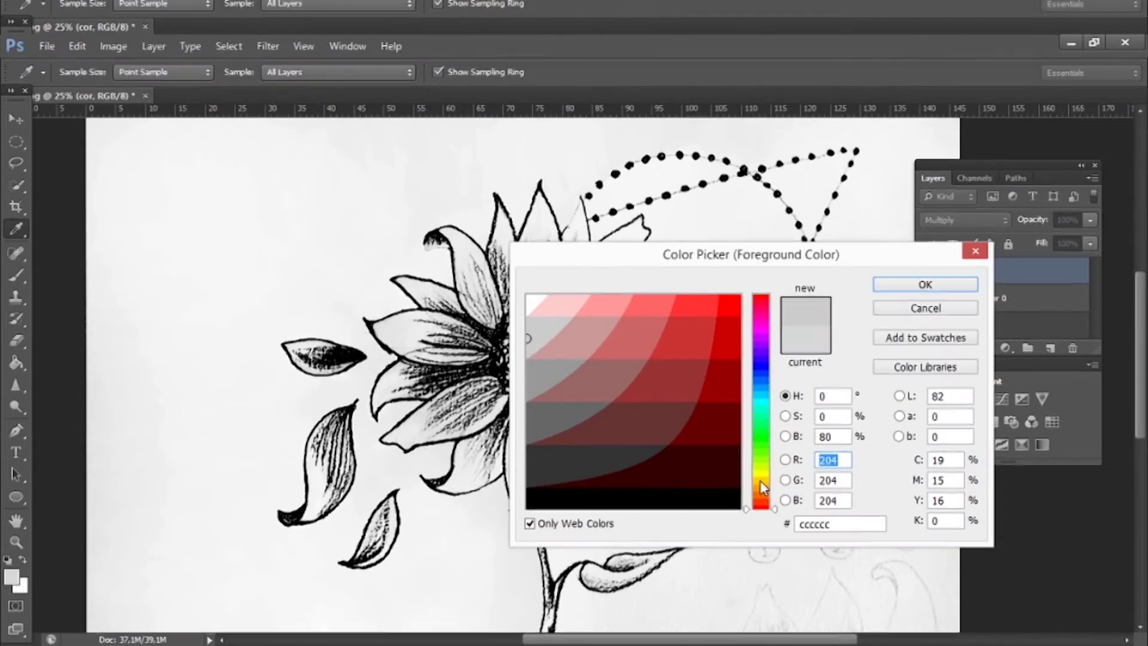
click(762, 481)
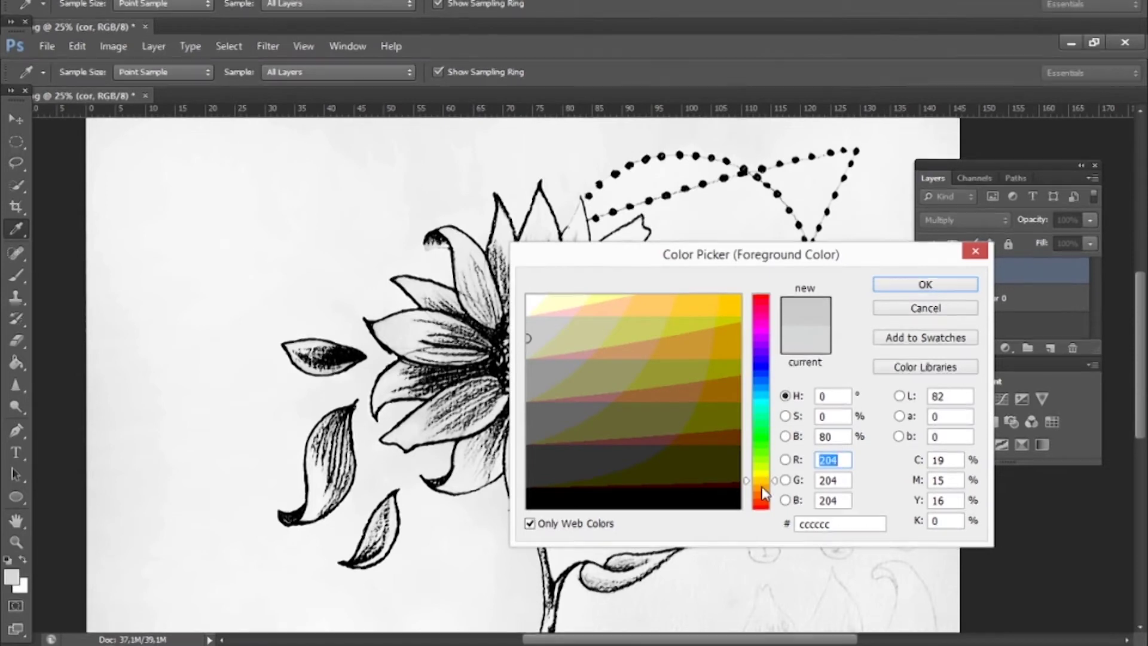
click(763, 483)
drag(762, 478, 759, 483)
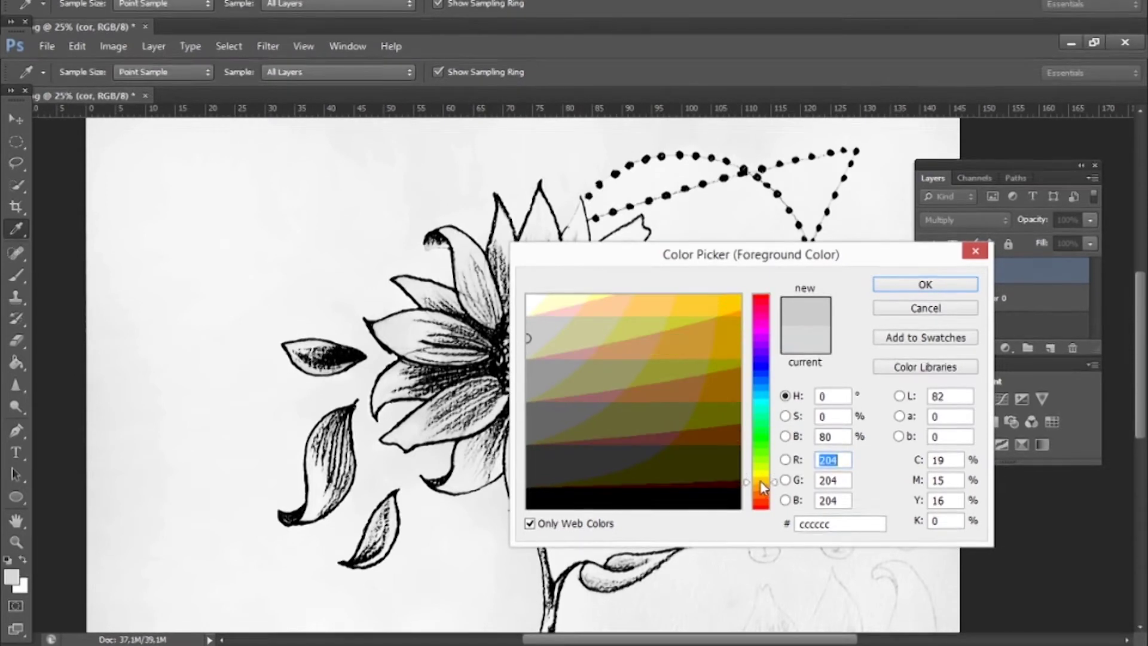
click(702, 301)
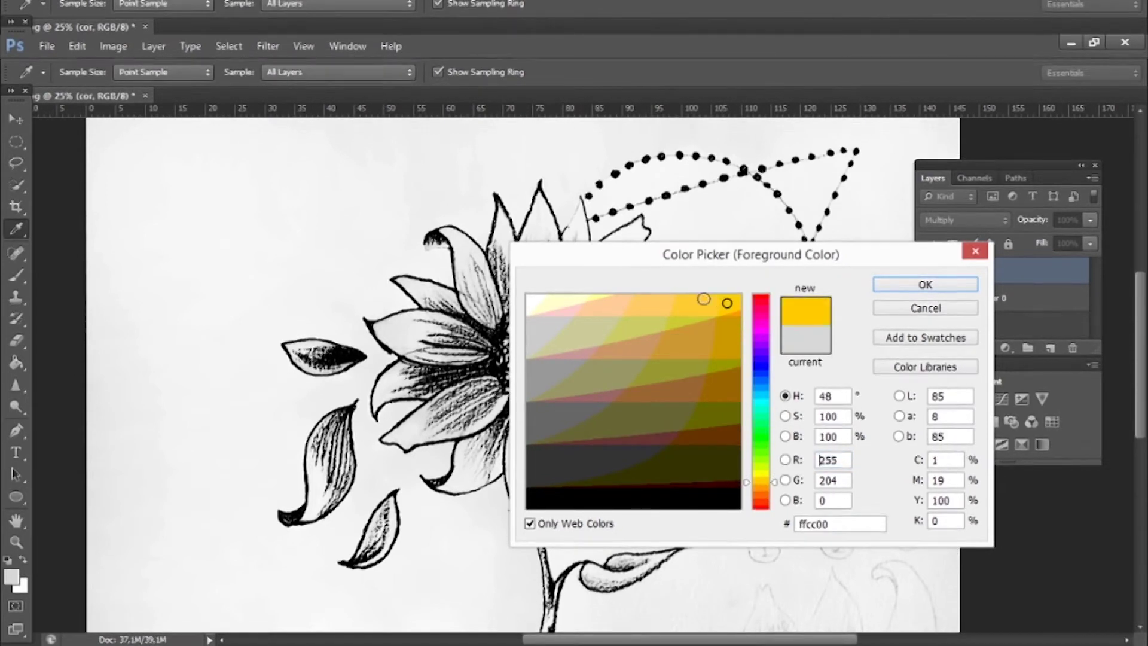
click(721, 302)
click(905, 292)
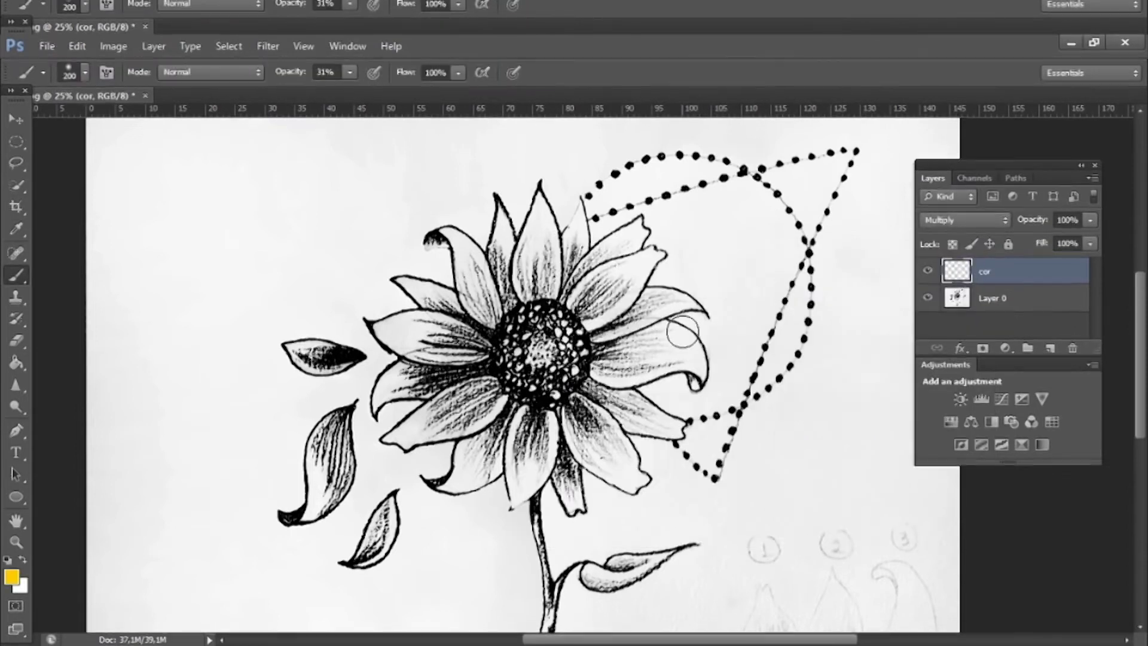
- Paint the large curled petal right of the flower's centre yellow, raising brush opacity to 100% and reducing its size to 90 px
mouse_move(653, 358)
mouse_down()
mouse_move(601, 371)
mouse_move(598, 335)
mouse_up()
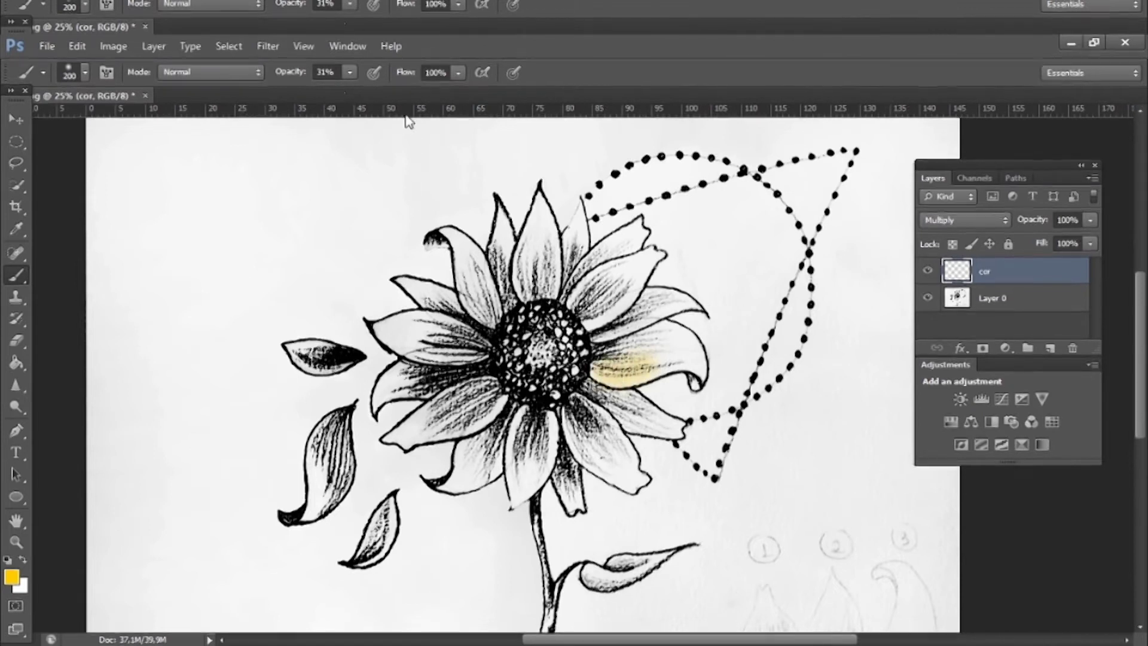
mouse_move(348, 76)
mouse_down()
mouse_move(374, 92)
mouse_move(348, 91)
mouse_move(412, 96)
mouse_up()
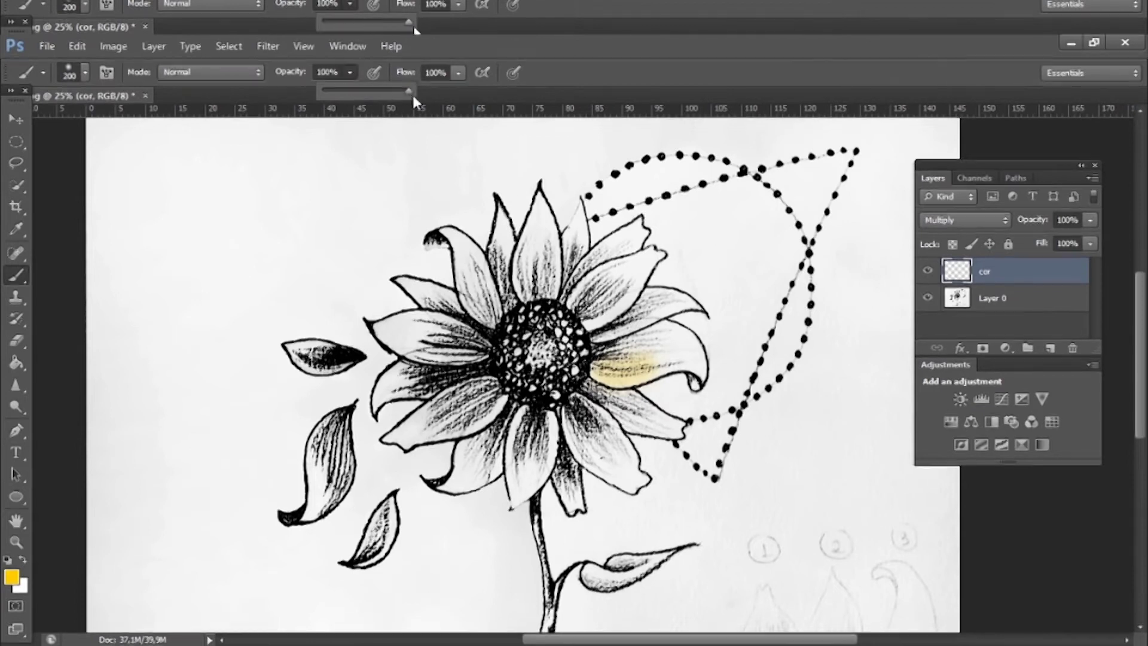
mouse_move(661, 352)
mouse_down()
mouse_move(646, 372)
mouse_move(613, 372)
mouse_move(615, 350)
mouse_move(665, 337)
mouse_move(697, 369)
mouse_move(667, 363)
mouse_move(693, 373)
mouse_up()
key(bracketleft)
key(bracketleft)
key(bracketleft)
key(bracketleft)
key(bracketleft)
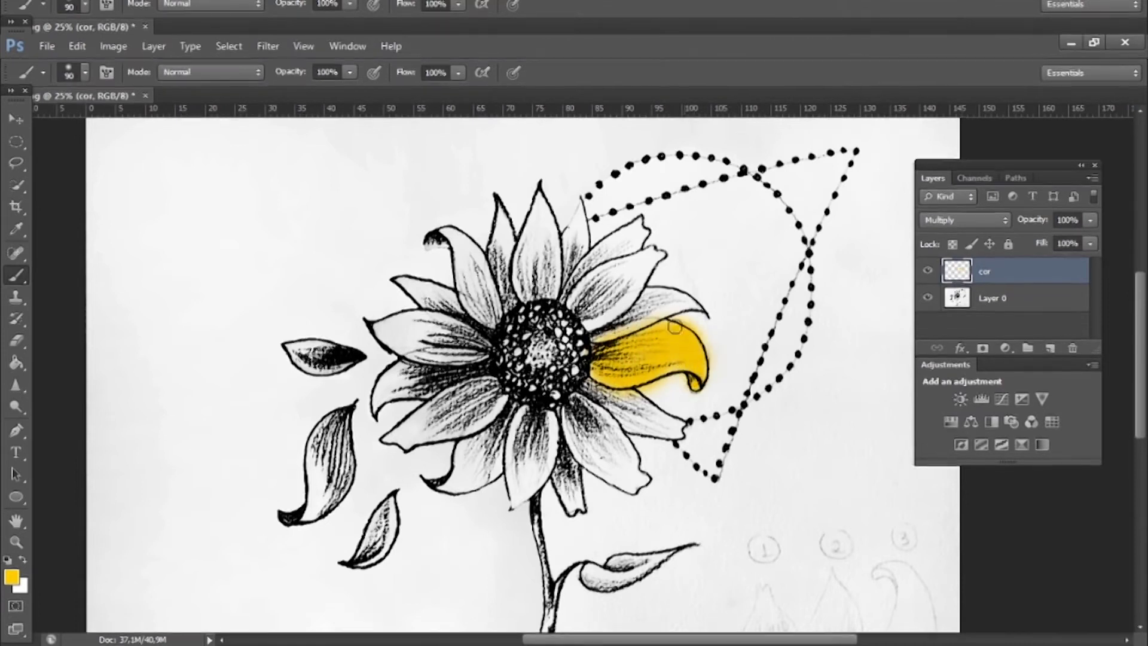
- Paint the remaining front petals around the flower in the same yellow, ending with a 100 px brush
mouse_move(573, 400)
mouse_down()
mouse_move(573, 438)
mouse_move(631, 487)
mouse_move(644, 479)
mouse_move(634, 457)
mouse_move(585, 437)
mouse_move(607, 452)
mouse_move(563, 410)
mouse_move(530, 405)
mouse_move(525, 471)
mouse_up()
key(bracketright)
key(bracketright)
key(bracketright)
key(bracketright)
key(bracketright)
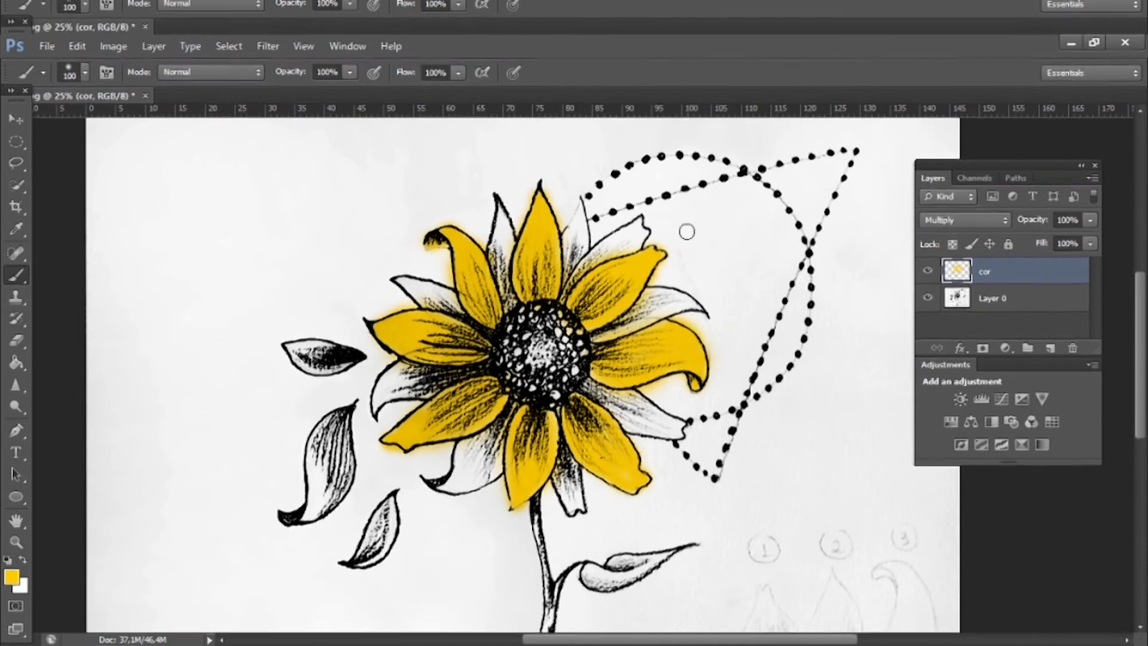
- Change the foreground colour to the darker yellow cc9900 and paint the back petals with it
click(12, 577)
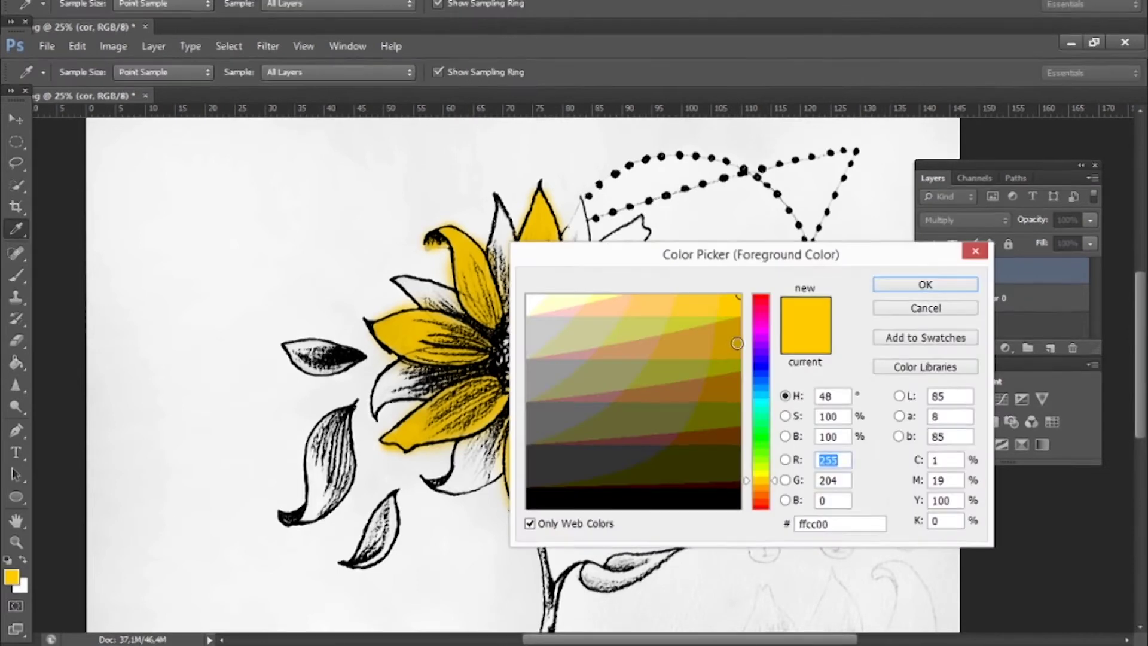
click(935, 290)
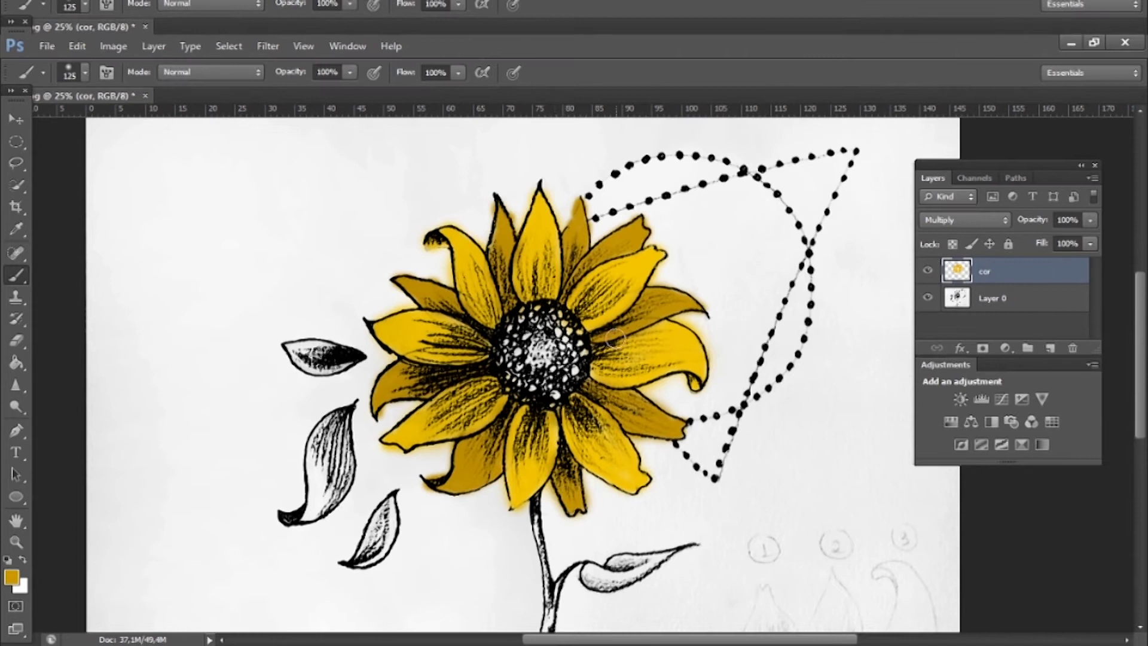
- Change the foreground colour to a bright orange and return to the Brush tool
click(12, 576)
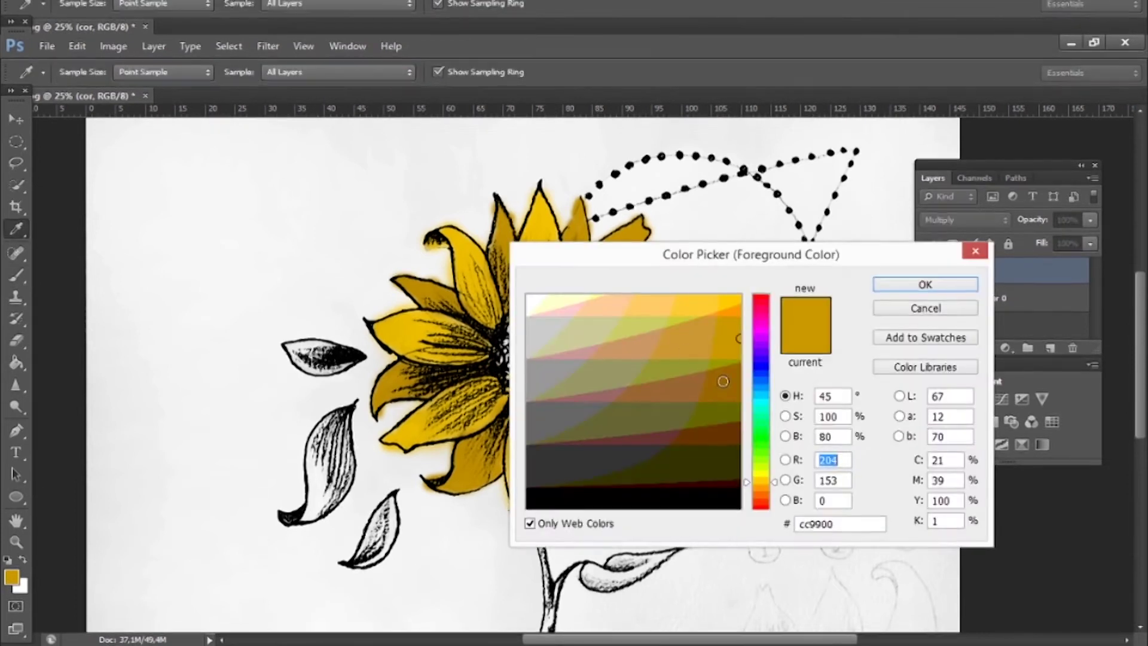
click(727, 382)
click(764, 494)
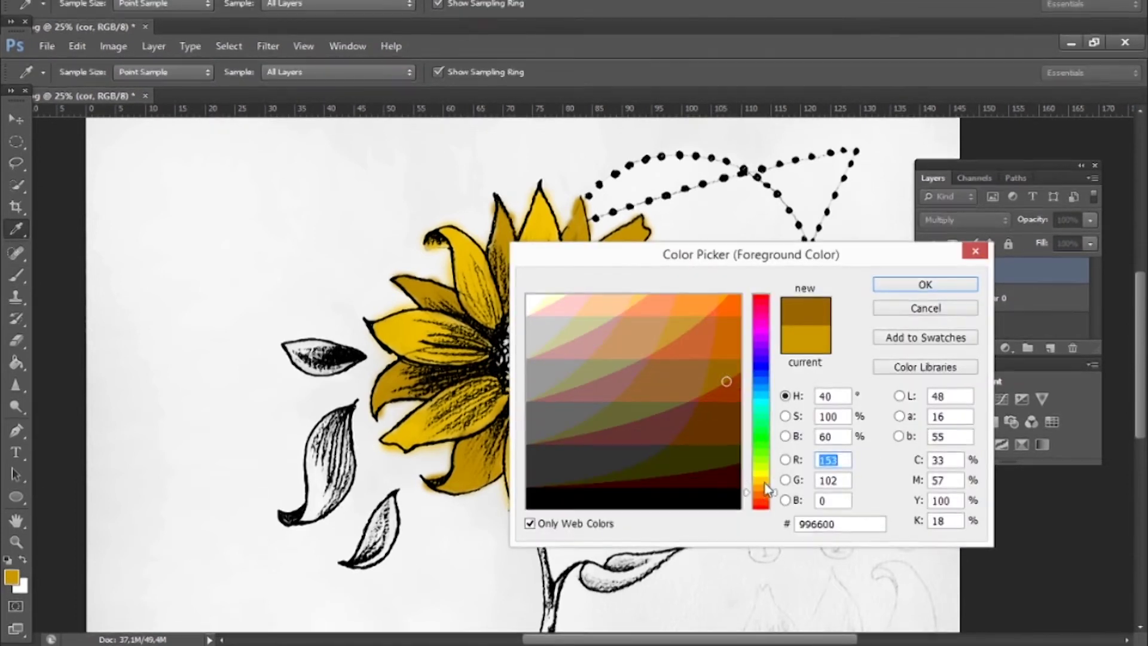
key(Return)
key(b)
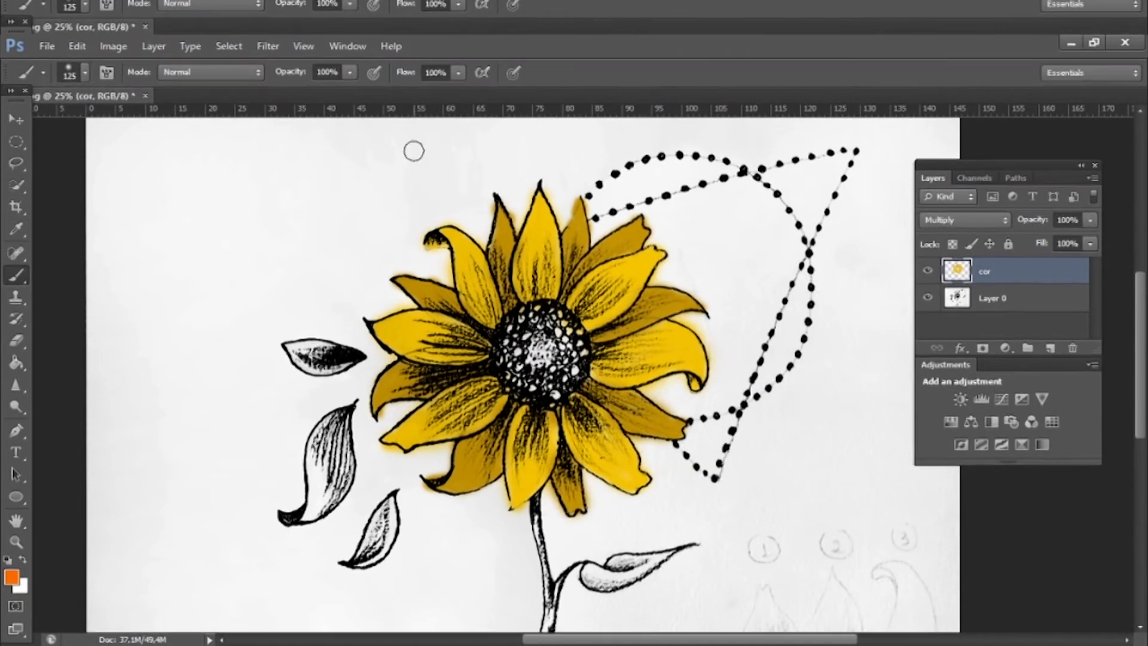
- Shade the inner ends of the front petals orange using a 300 px brush at 57% opacity
key(bracketright)
key(bracketright)
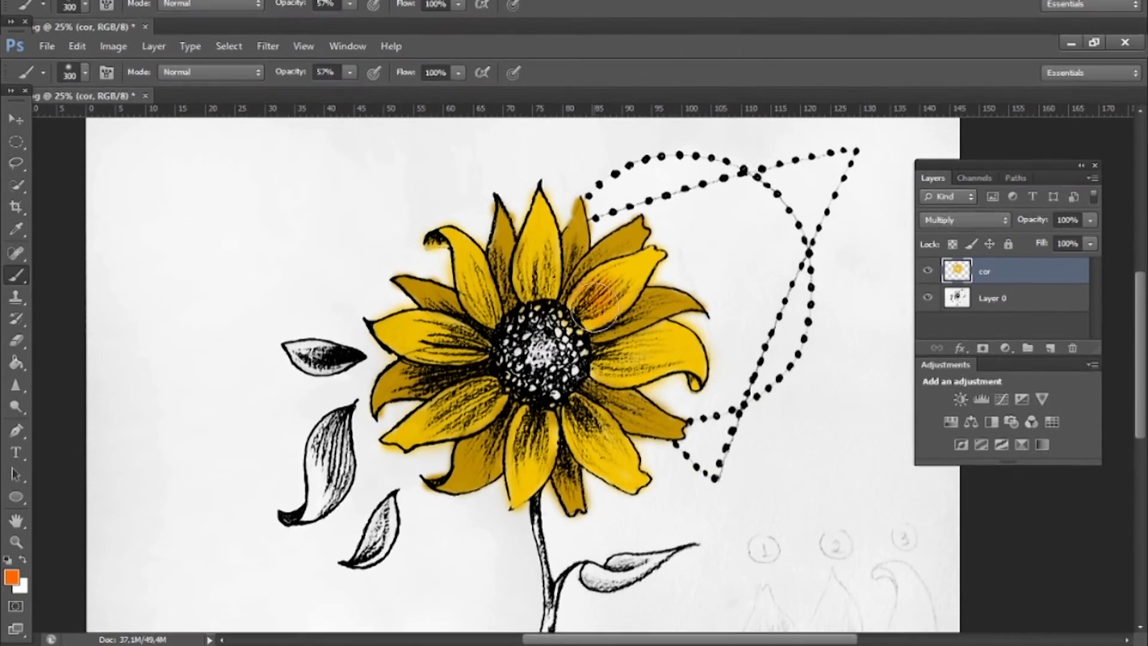
mouse_move(572, 254)
mouse_down()
mouse_move(514, 263)
mouse_move(474, 361)
mouse_up()
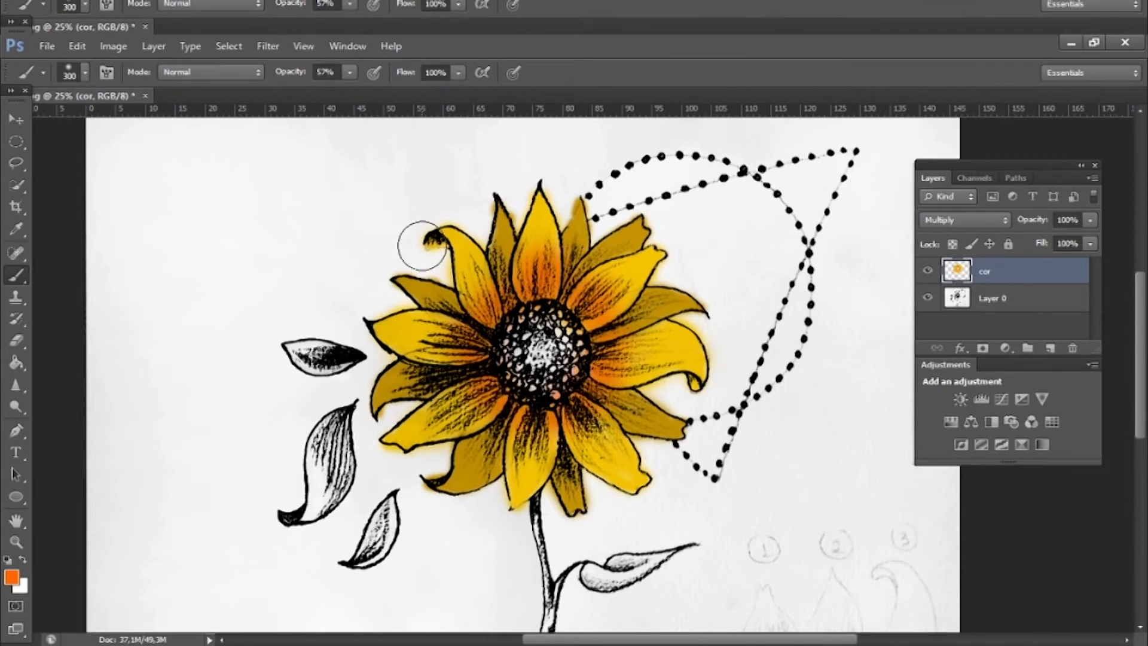
- Lower the brush opacity to 16% and add soft orange shading to more petals, including the lower-left back petal
click(349, 73)
click(313, 91)
click(608, 252)
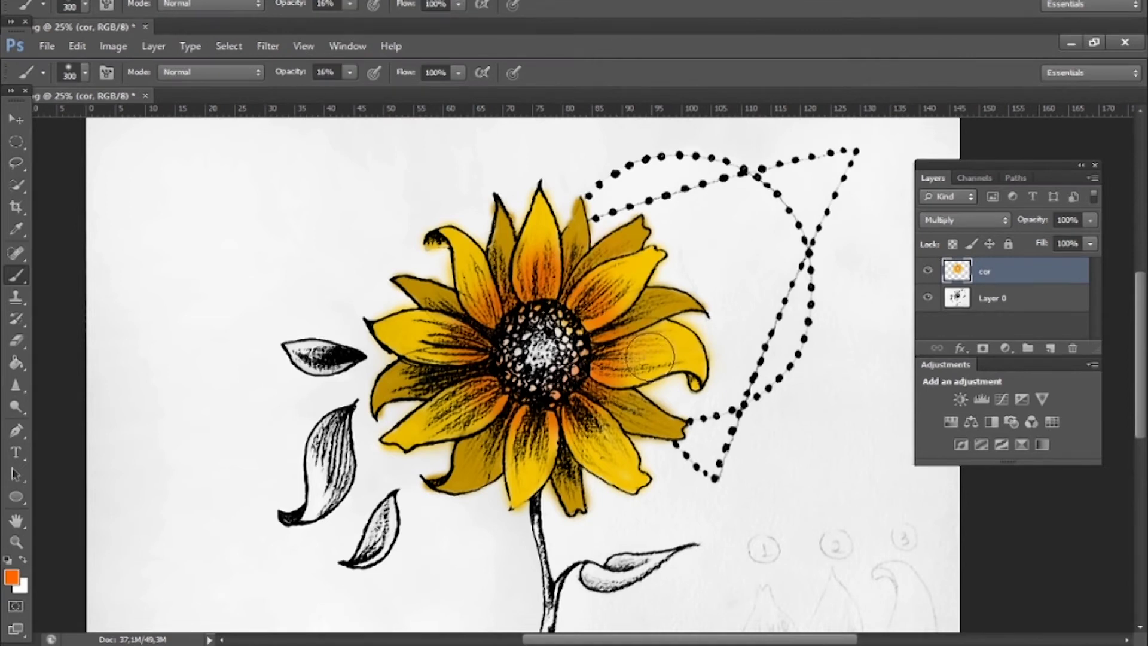
click(527, 466)
click(492, 447)
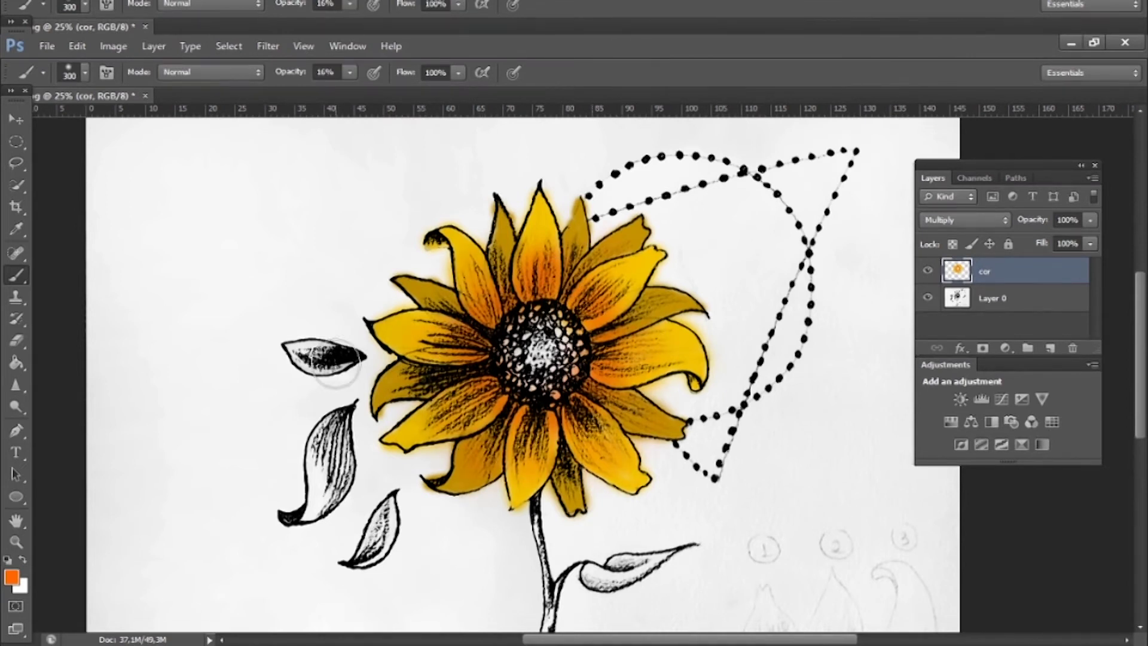
- Sample the yellow from the curled upper-left petal and tint the flower's seeded centre with it
click(16, 228)
click(460, 226)
key(b)
drag(568, 350, 526, 347)
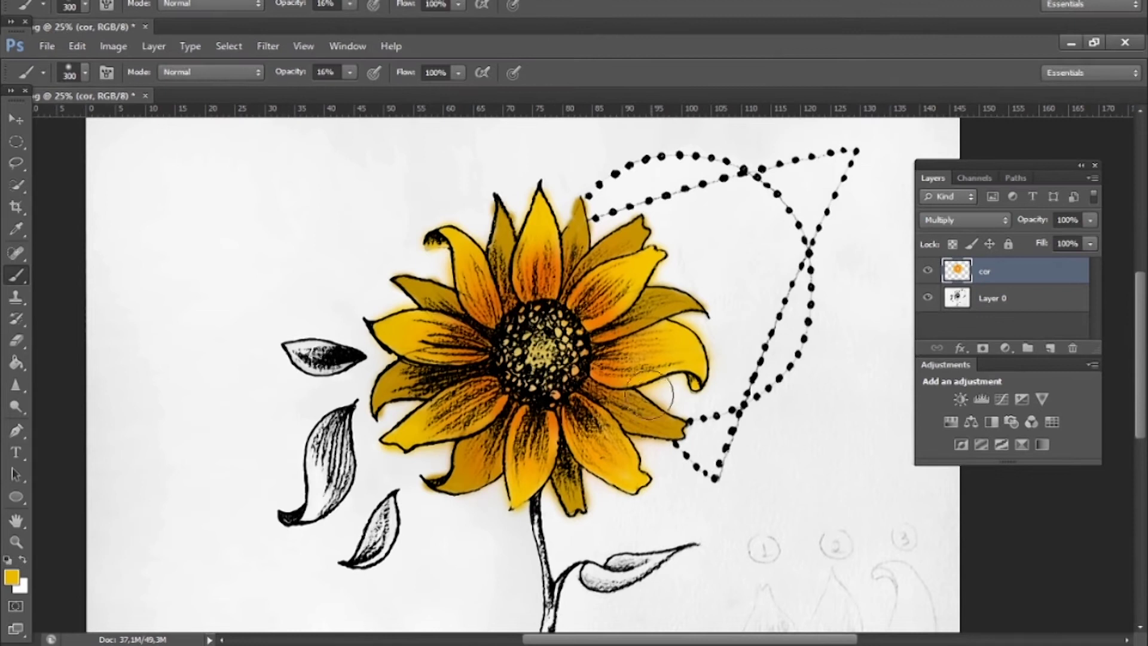
- Erase the yellow spill outside the outlines of the upper-left petals with a 30 px eraser at 100% opacity
click(16, 542)
click(310, 362)
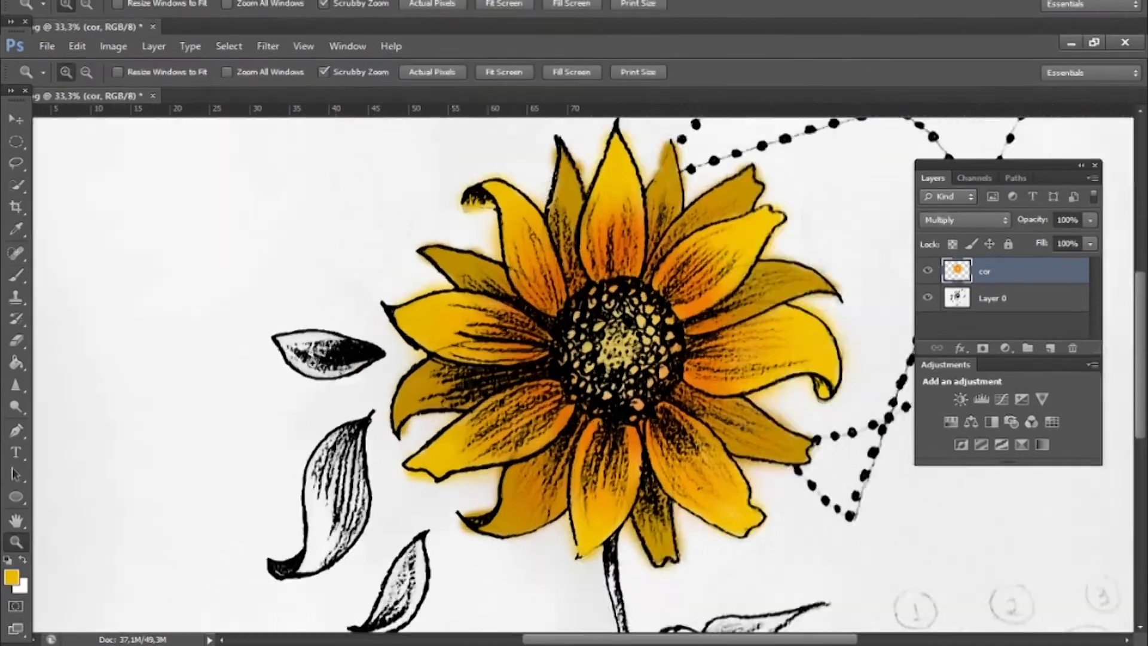
click(646, 150)
key(e)
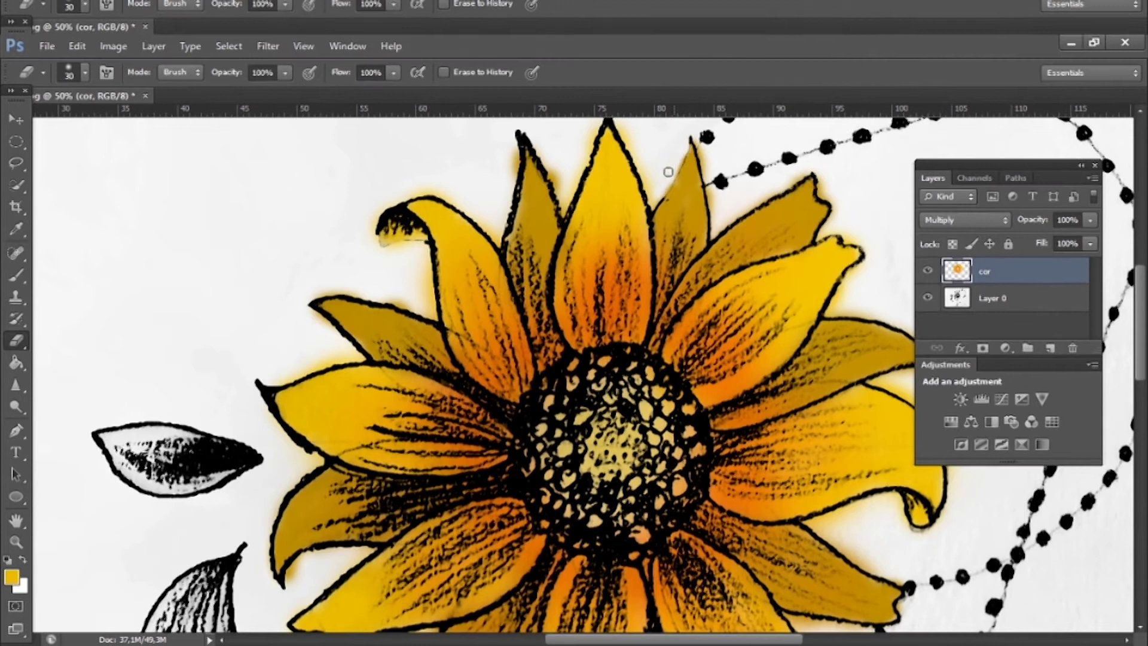
drag(549, 169, 562, 206)
right_click(569, 180)
click(570, 179)
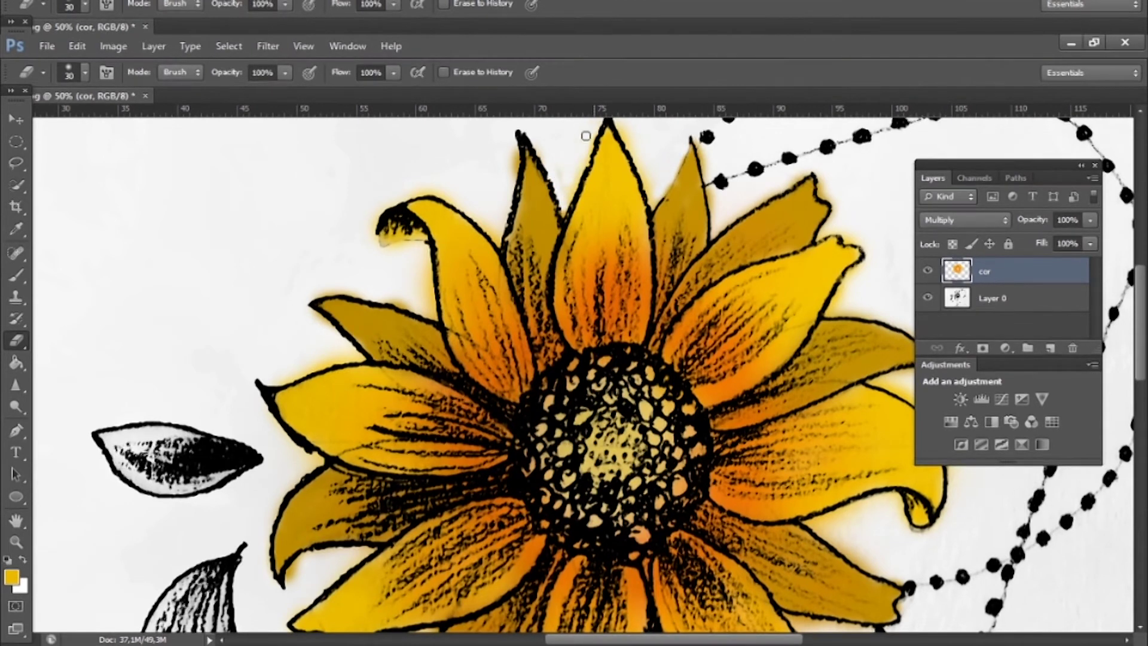
drag(422, 263, 432, 304)
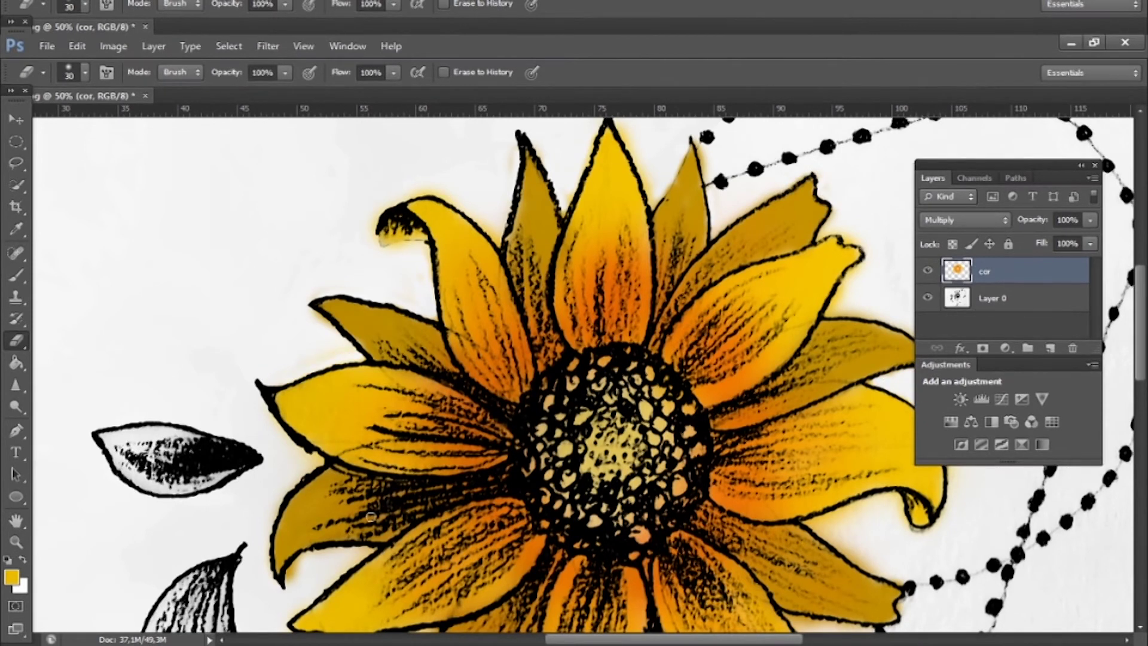
- Set the foreground colour to the dark web green 336600
click(11, 577)
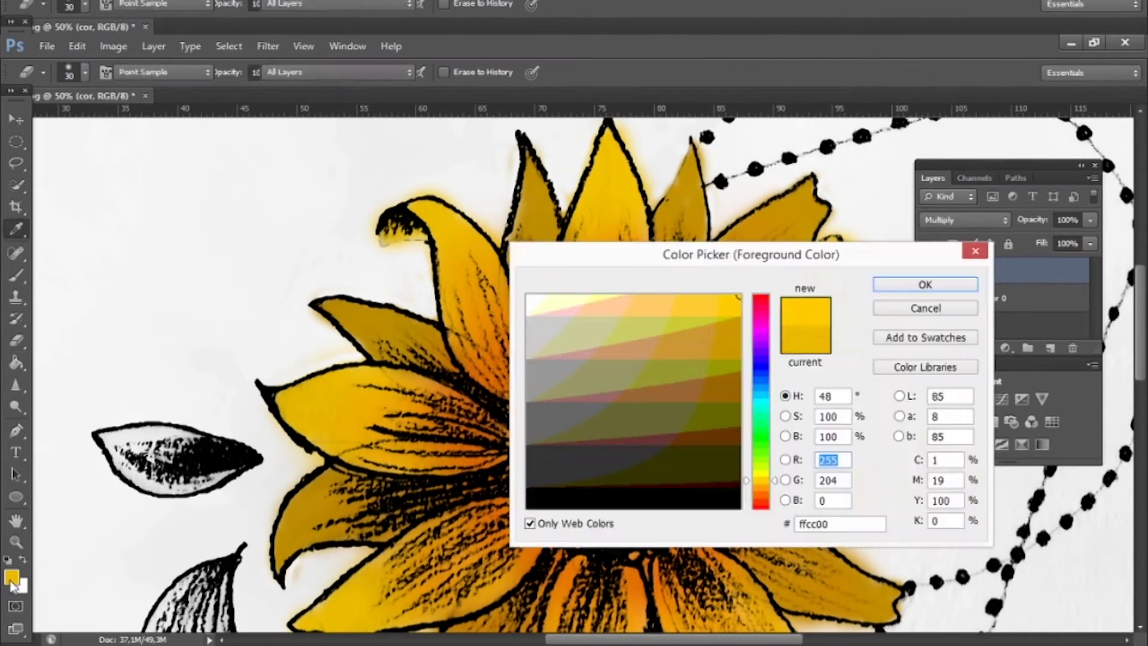
click(762, 444)
click(731, 437)
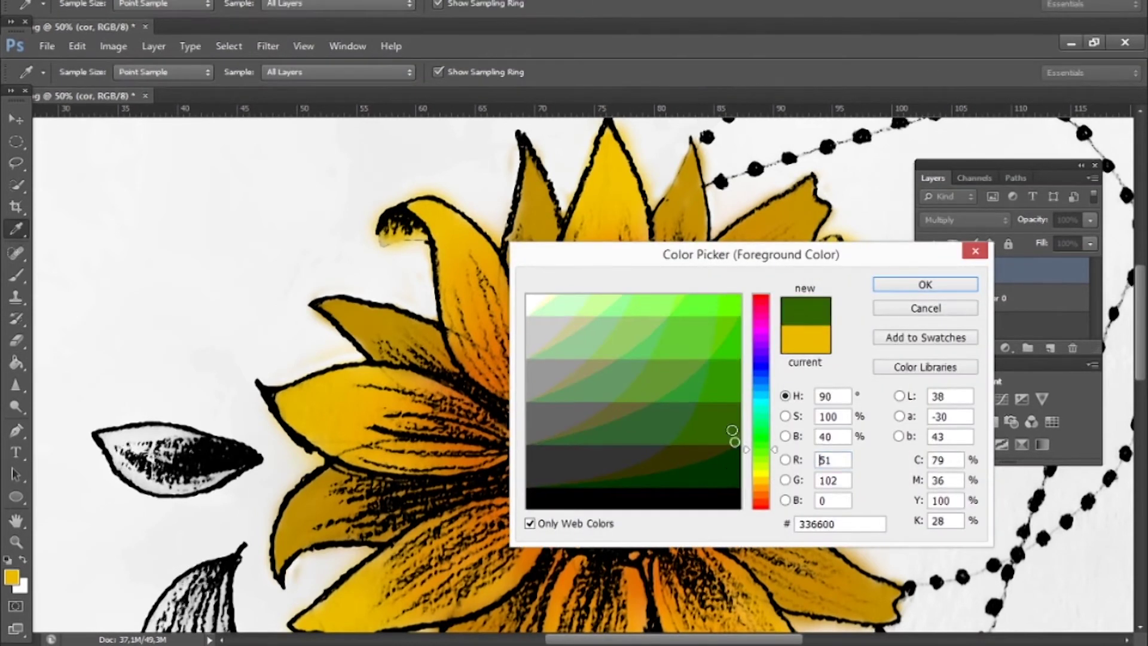
click(897, 281)
- Paint the small leaf beside the flower's left petals green and erase the spill around its outline with a 60 px eraser
key(e)
key(b)
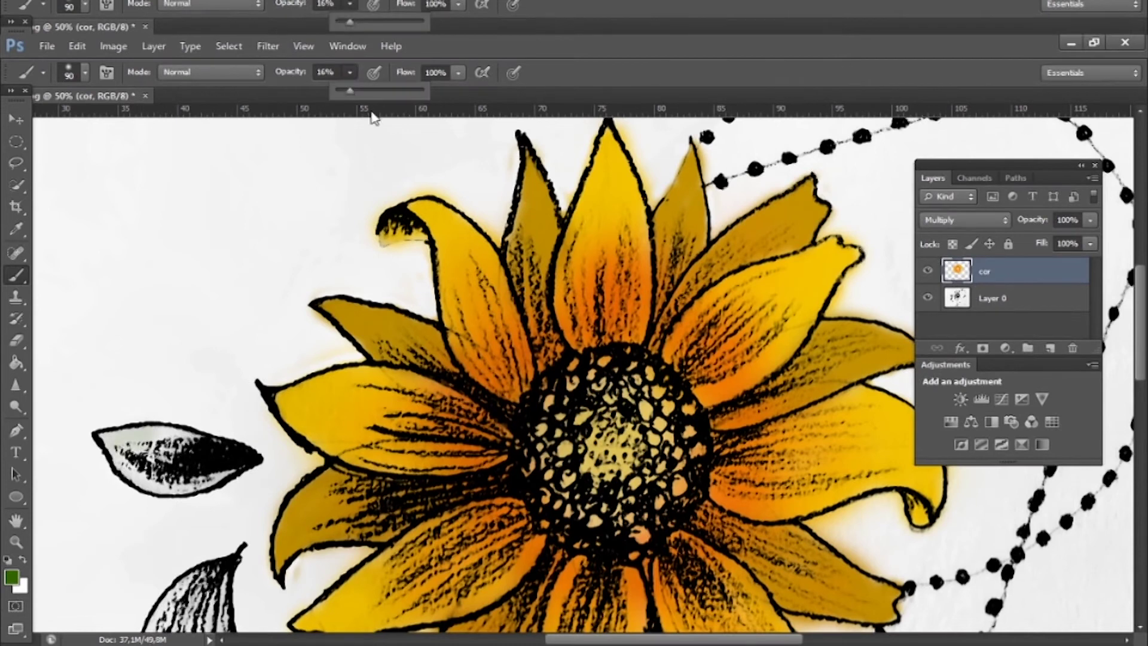
mouse_move(154, 441)
mouse_down()
mouse_move(108, 445)
mouse_move(143, 472)
mouse_move(208, 469)
mouse_move(205, 447)
mouse_move(217, 481)
mouse_move(116, 472)
mouse_up()
key(bracketleft)
key(bracketleft)
key(bracketleft)
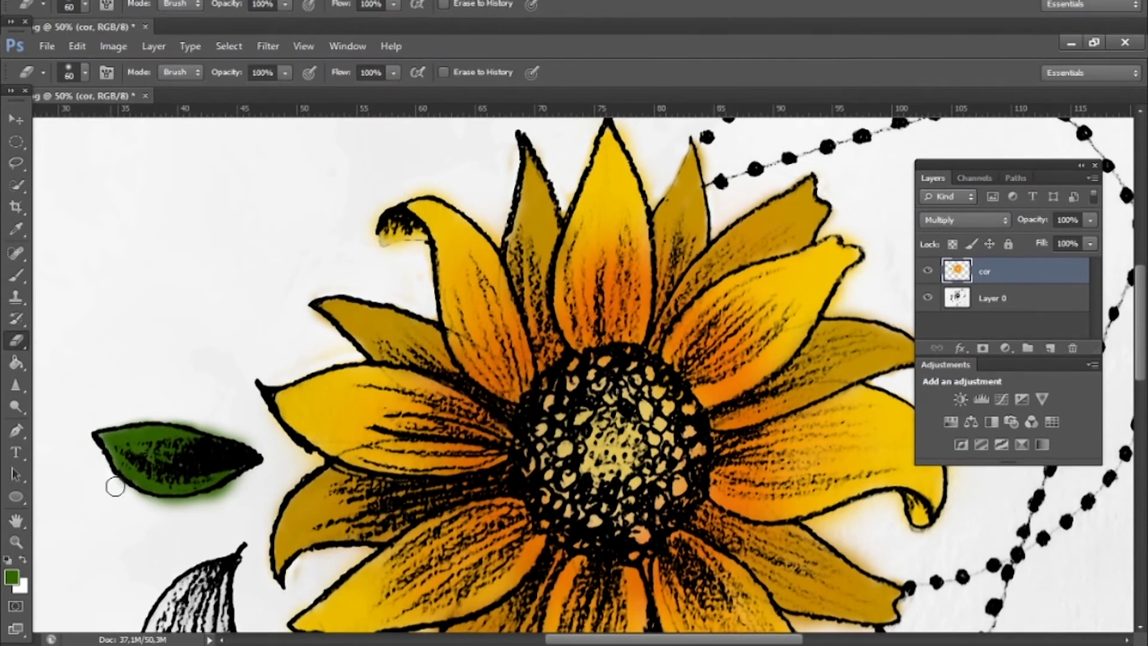
scroll(310, 416, down, 5)
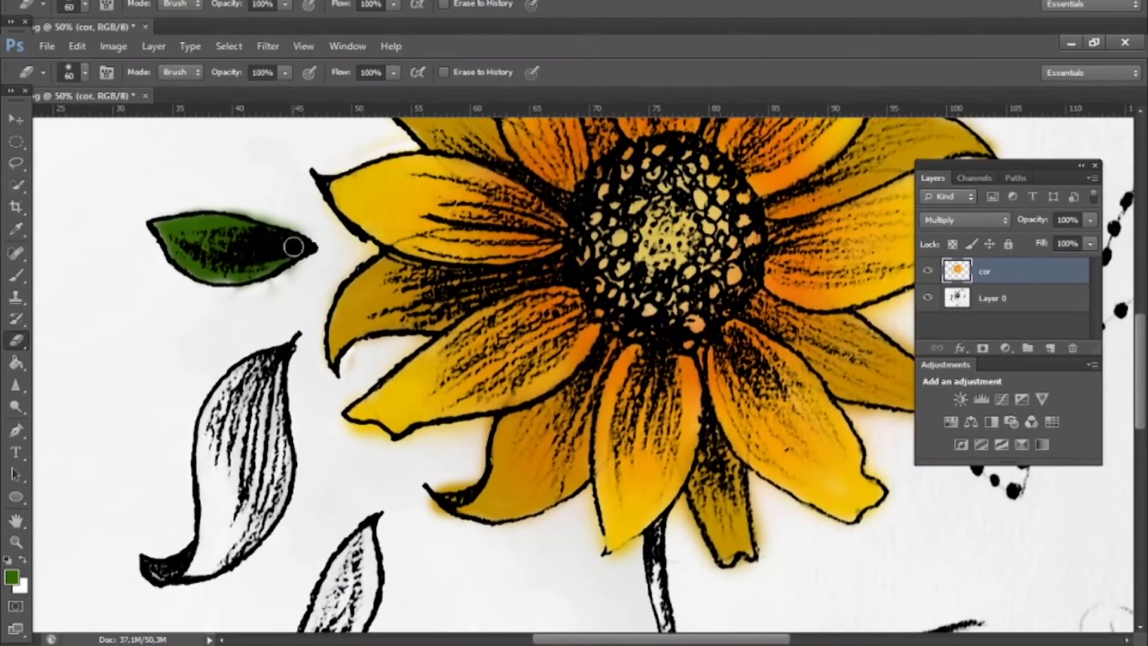
- Paint the tall curled leaf at the lower left of the flower green with brush sizes from 60 to 90 px
mouse_move(282, 364)
mouse_down()
mouse_move(255, 358)
mouse_move(220, 395)
mouse_move(209, 512)
mouse_move(201, 459)
mouse_move(210, 533)
mouse_up()
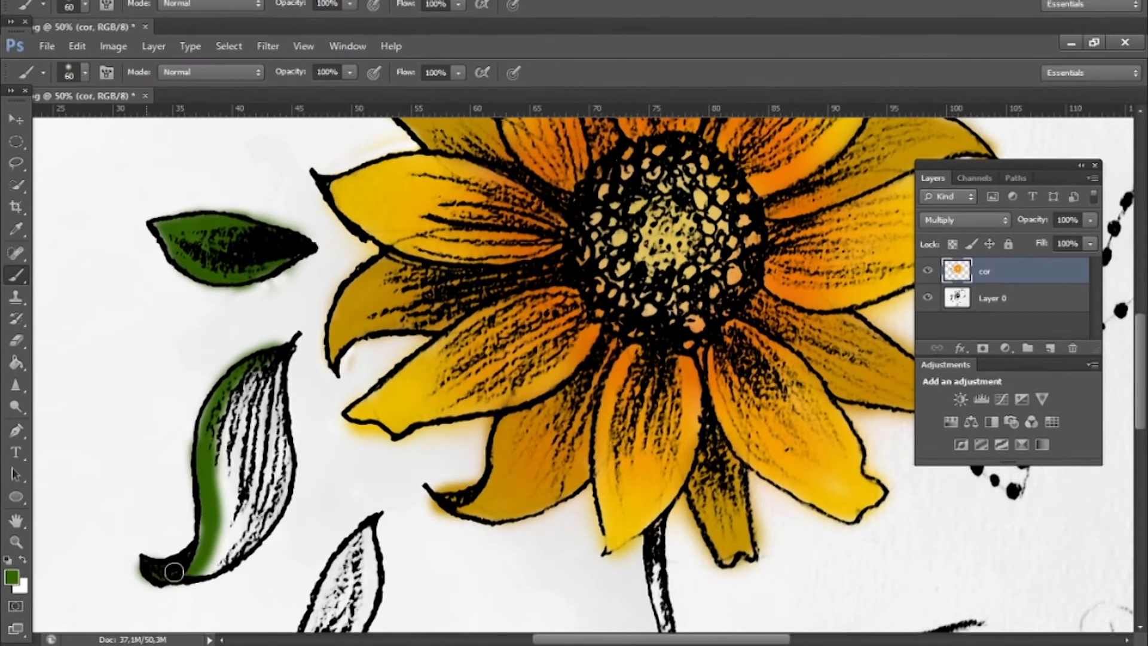
mouse_move(159, 572)
mouse_down()
mouse_move(222, 561)
mouse_move(266, 518)
mouse_up()
drag(286, 473, 258, 538)
mouse_move(245, 433)
mouse_down()
mouse_move(249, 384)
mouse_move(267, 371)
mouse_up()
key(bracketleft)
key(bracketleft)
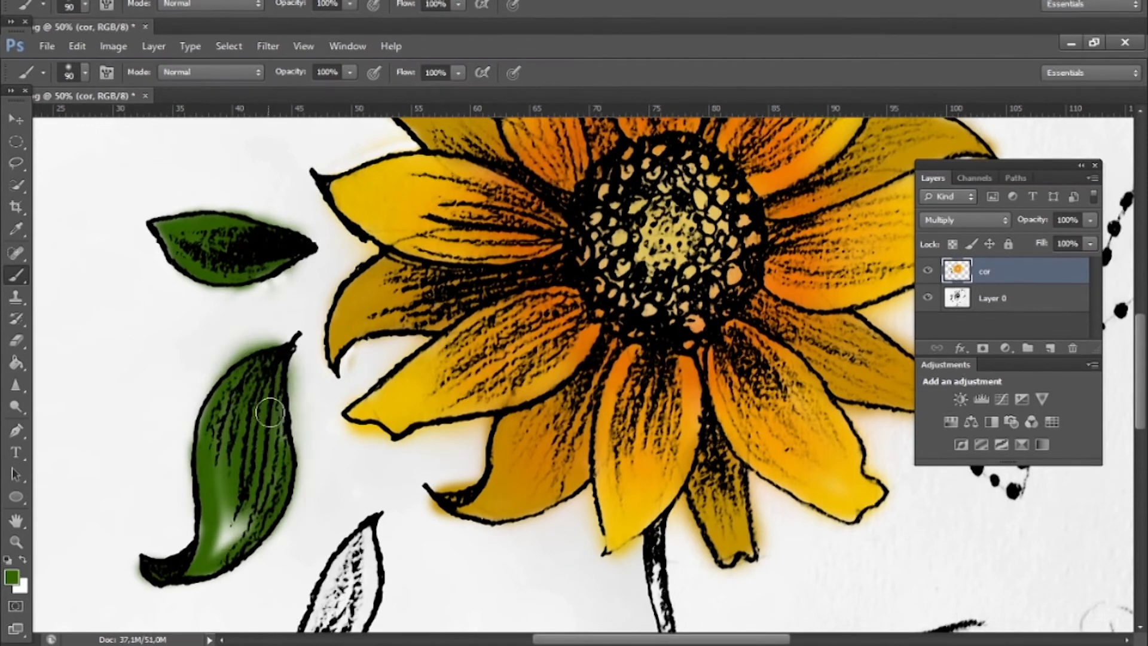
drag(226, 507, 233, 542)
- Paint the small leaf below the curled one, the leaf attached to the stem and the whole stem green
mouse_move(388, 545)
mouse_down()
mouse_move(400, 466)
mouse_move(377, 277)
mouse_move(305, 540)
mouse_move(353, 503)
mouse_move(357, 420)
mouse_move(314, 522)
mouse_move(344, 515)
mouse_move(355, 440)
mouse_up()
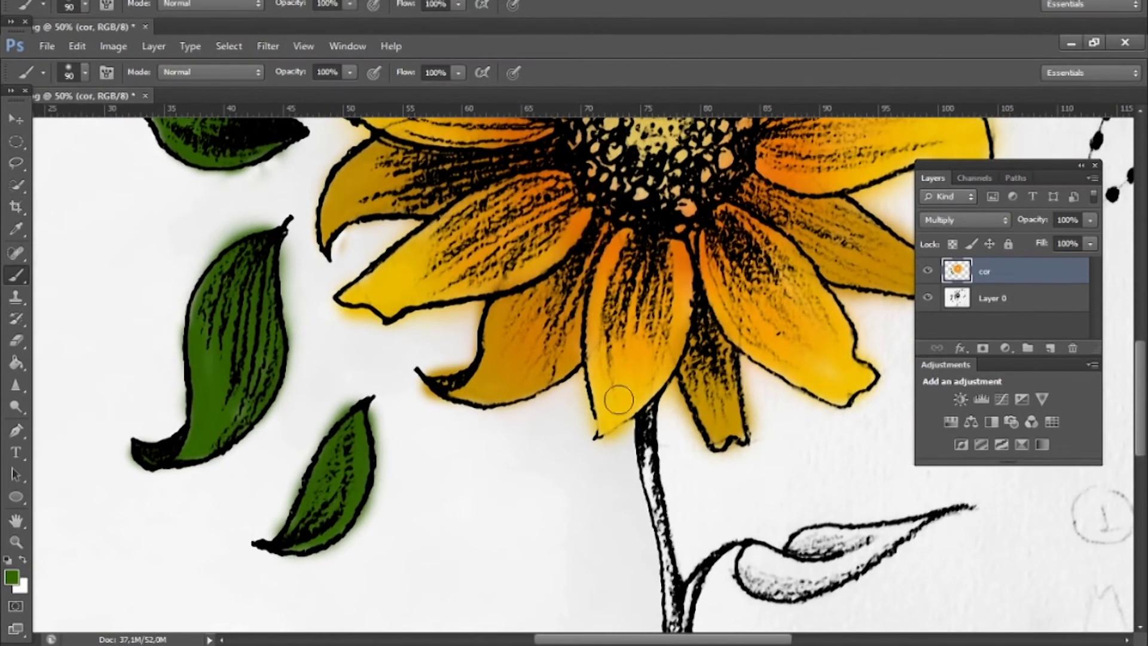
drag(720, 419, 497, 236)
mouse_move(515, 365)
mouse_down()
mouse_move(575, 389)
mouse_move(608, 362)
mouse_move(643, 356)
mouse_move(617, 381)
mouse_up()
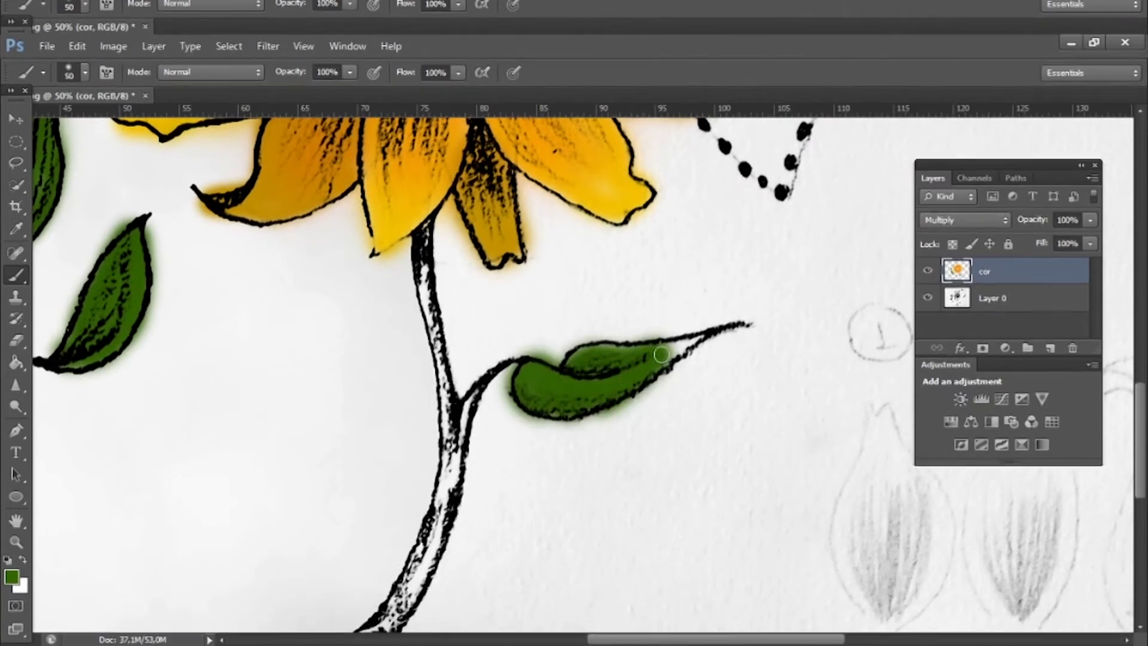
drag(500, 312, 514, 262)
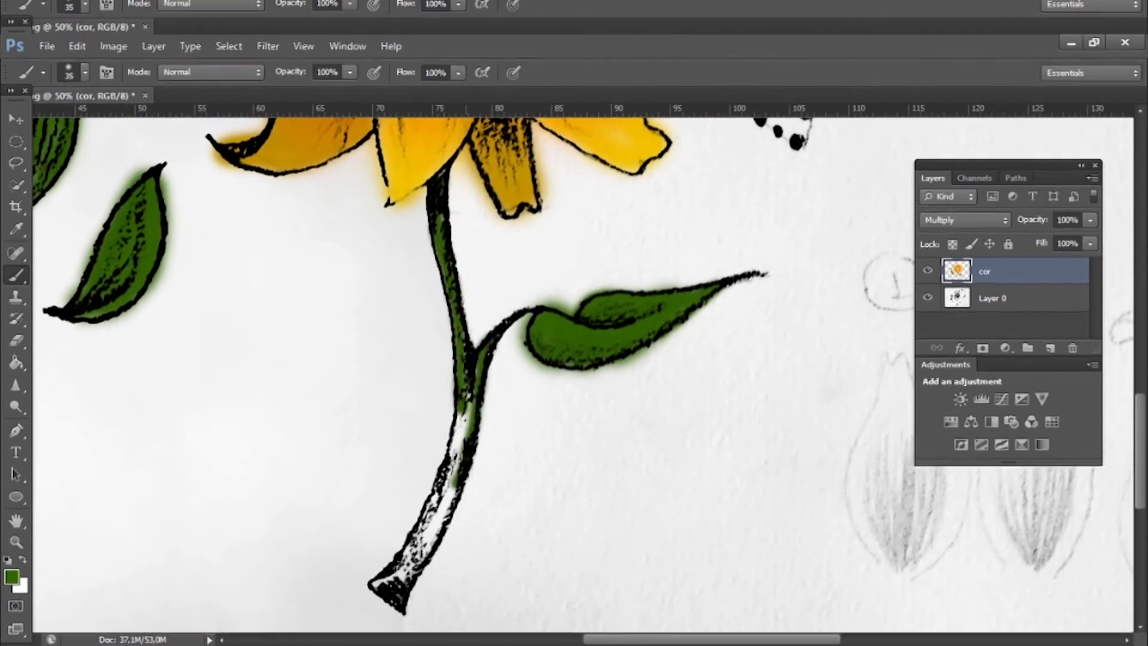
drag(456, 453, 398, 585)
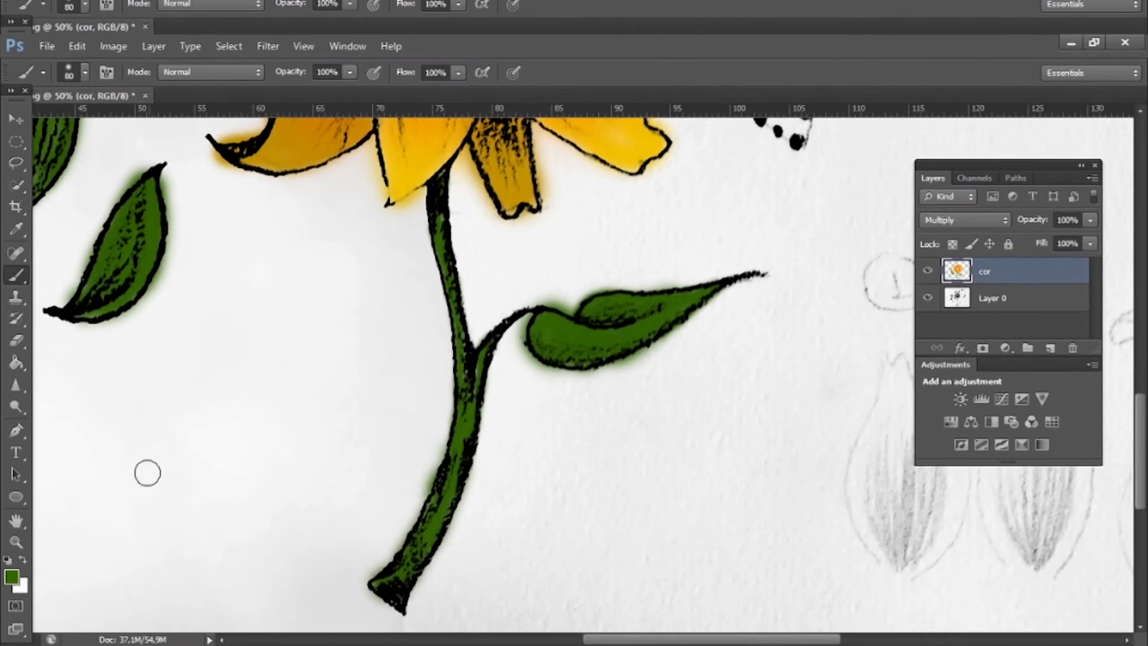
- Erase the yellow spill outside the outlines of the right-hand petals with a 60 px eraser at 100% opacity
drag(667, 226, 440, 553)
mouse_move(525, 375)
mouse_down()
mouse_move(508, 431)
mouse_move(535, 522)
mouse_up()
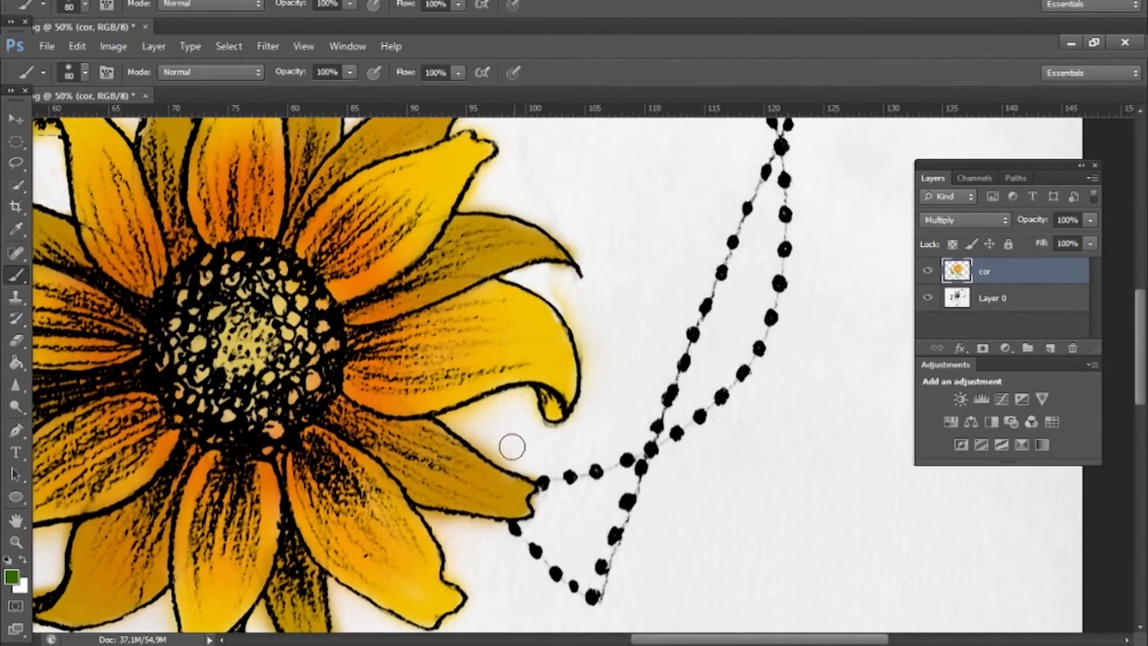
click(18, 342)
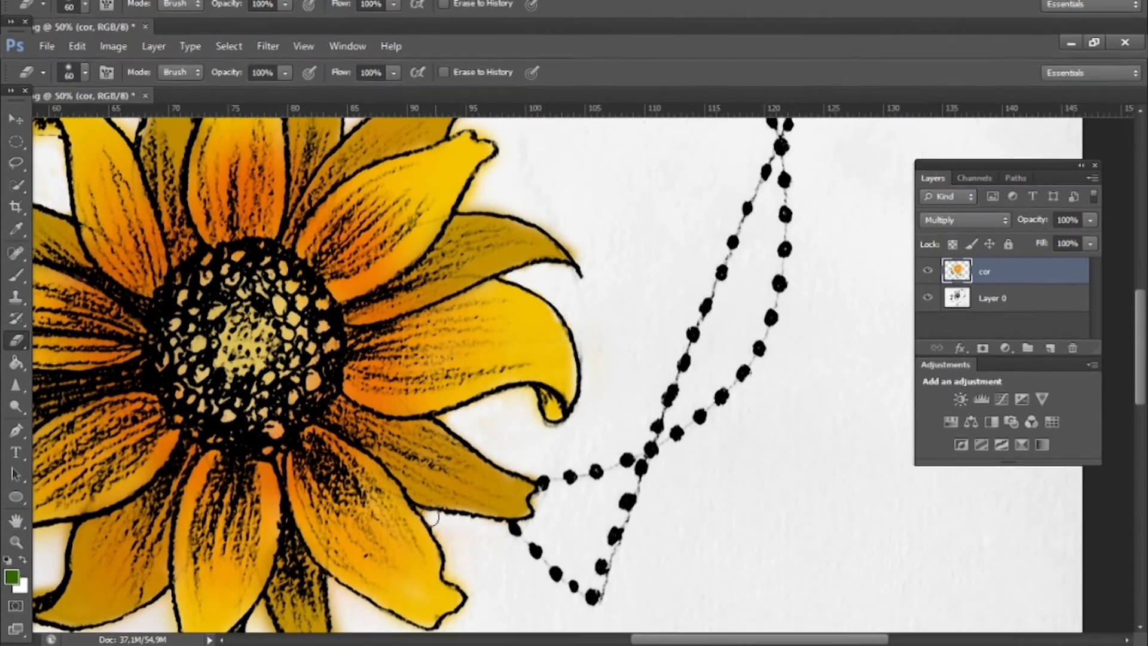
drag(537, 202, 586, 359)
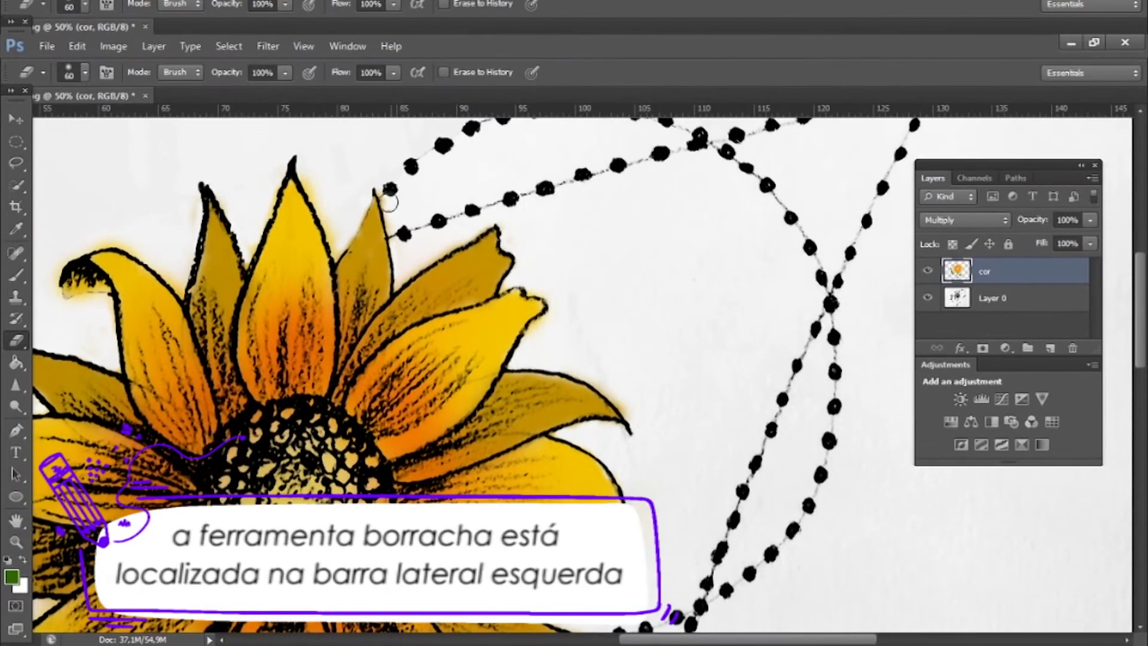
- Choose a 675 px watercolour splash brush tip at 57% opacity with blue as the foreground colour
click(16, 542)
alt+click(542, 275)
alt+click(542, 275)
alt+click(542, 275)
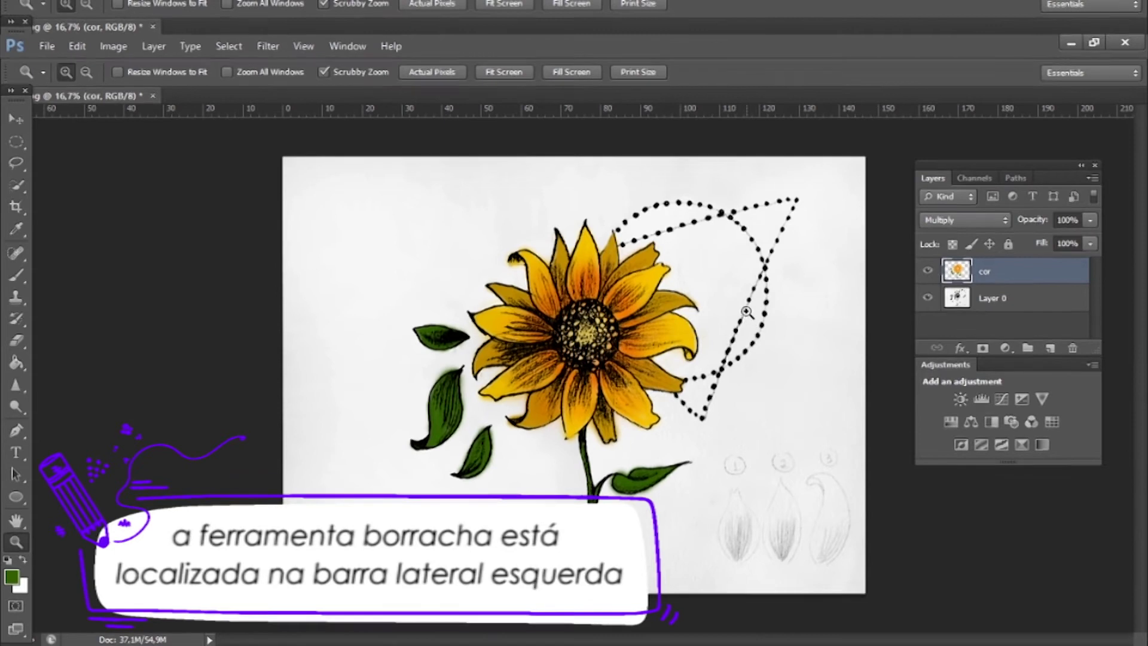
click(19, 274)
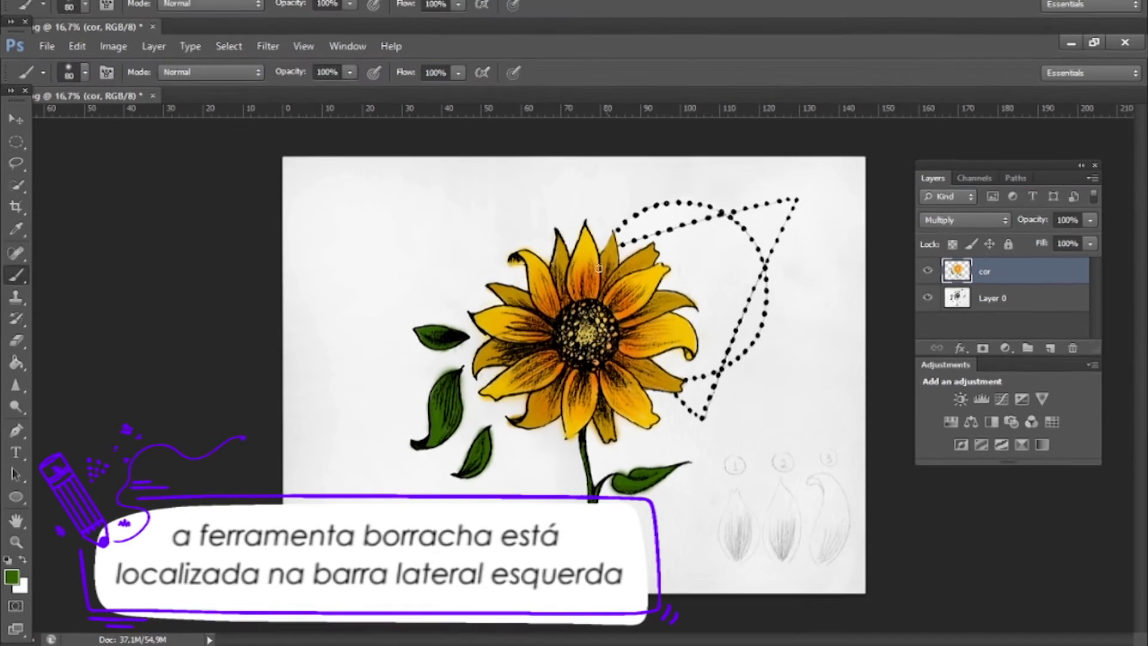
click(85, 72)
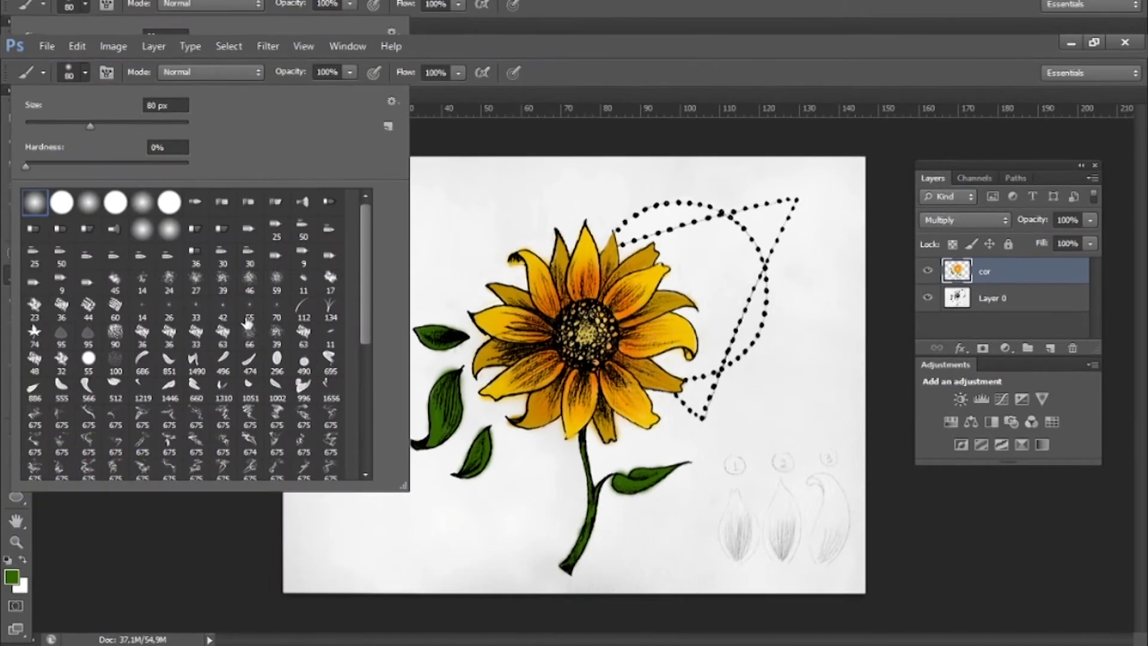
scroll(248, 319, down, 15)
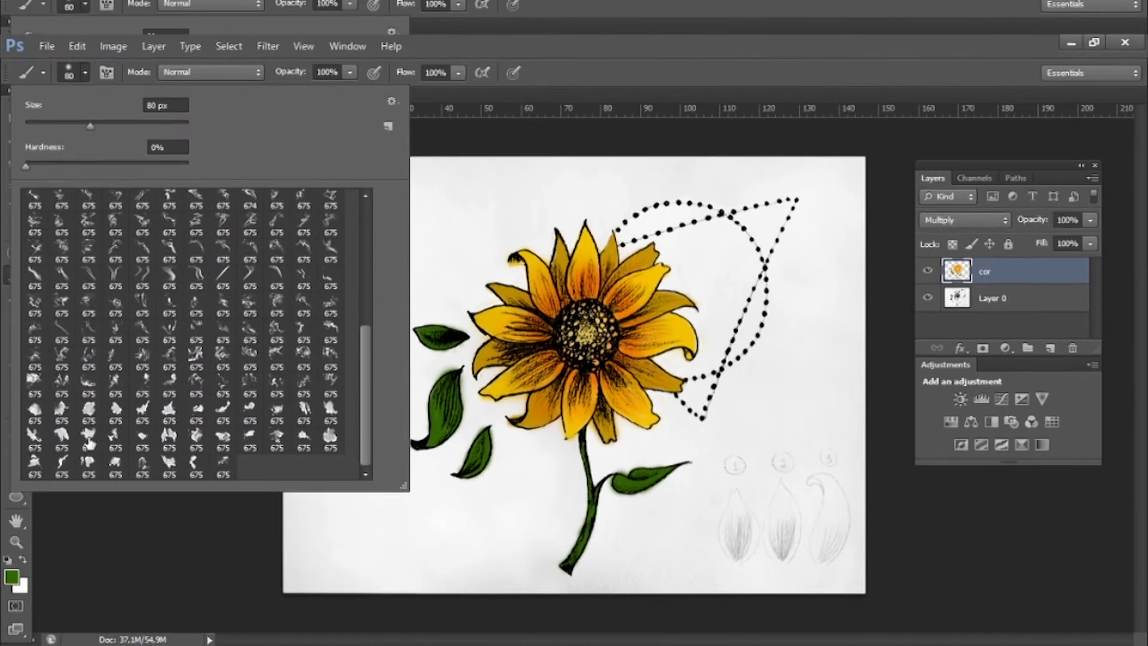
click(89, 410)
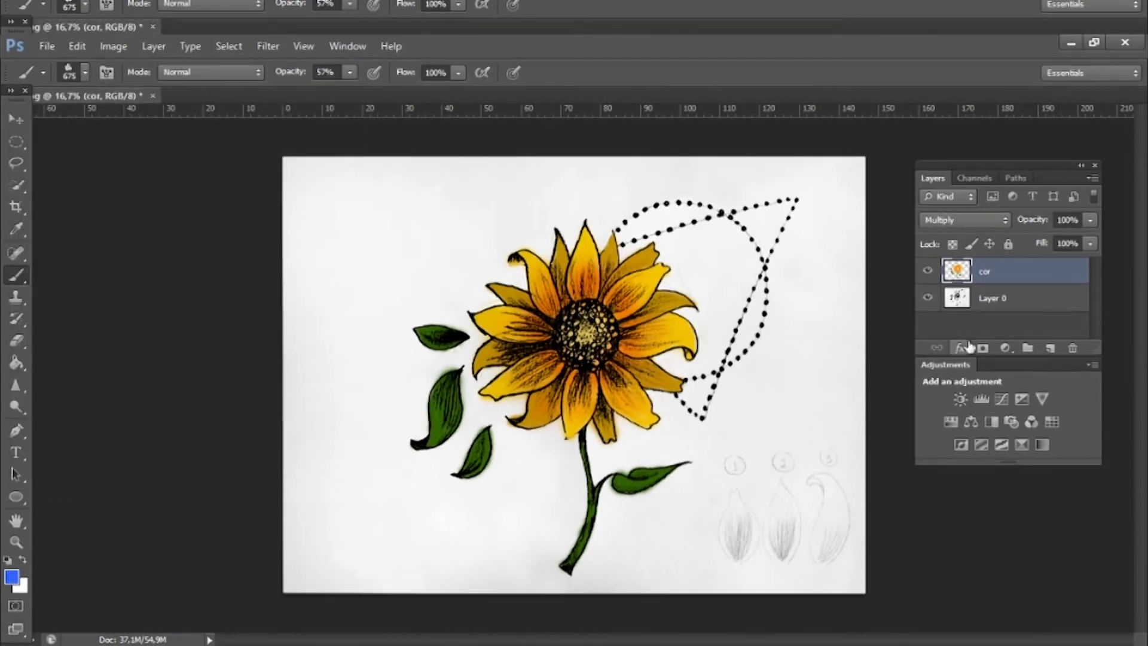
- Add a new layer above the cor layer and name it background
click(1051, 349)
double_click(998, 271)
text(bedkground)
key(Return)
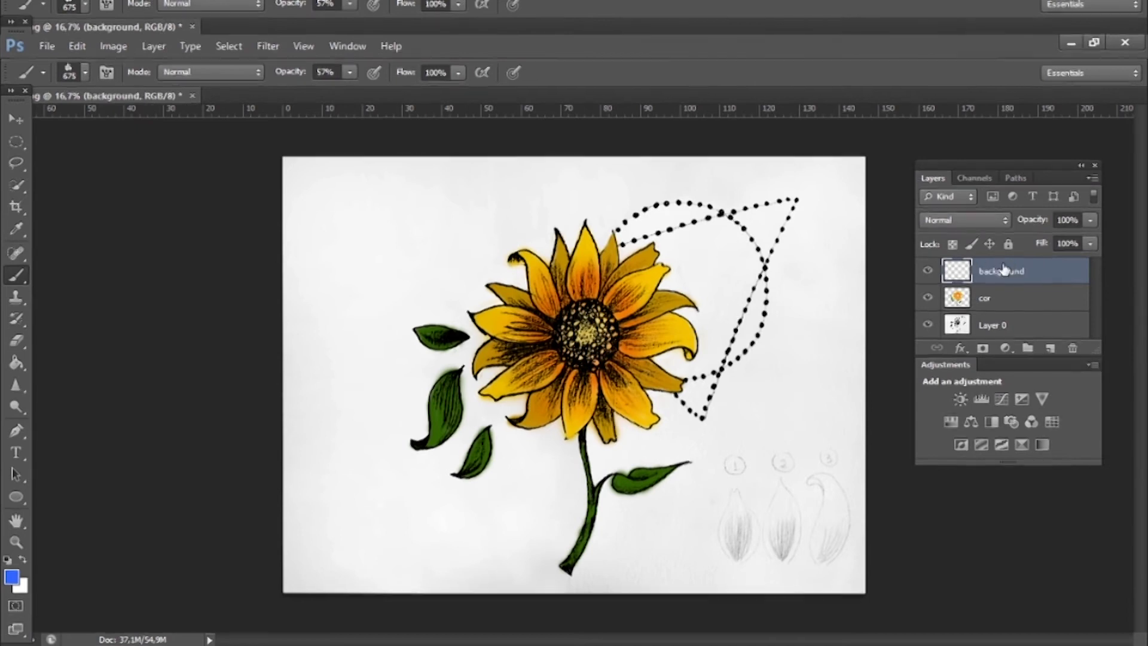
- Stamp blue watercolour splashes right of the flower and over the lower-left leaves, enlarging the brush from 675 to 1700 px
click(701, 359)
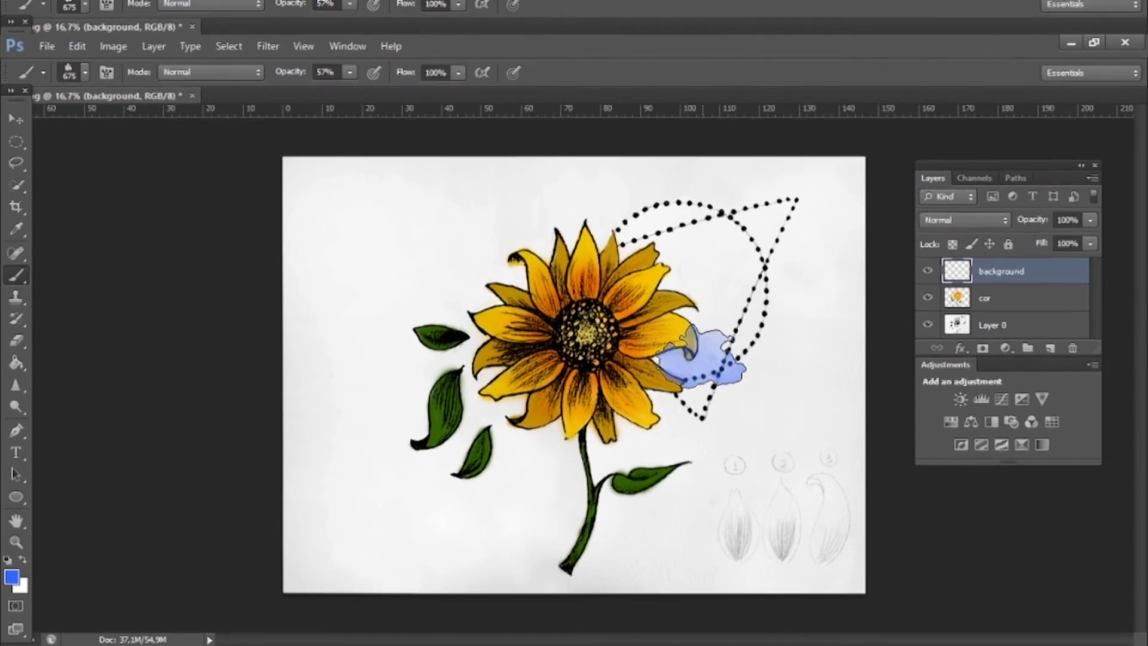
click(686, 386)
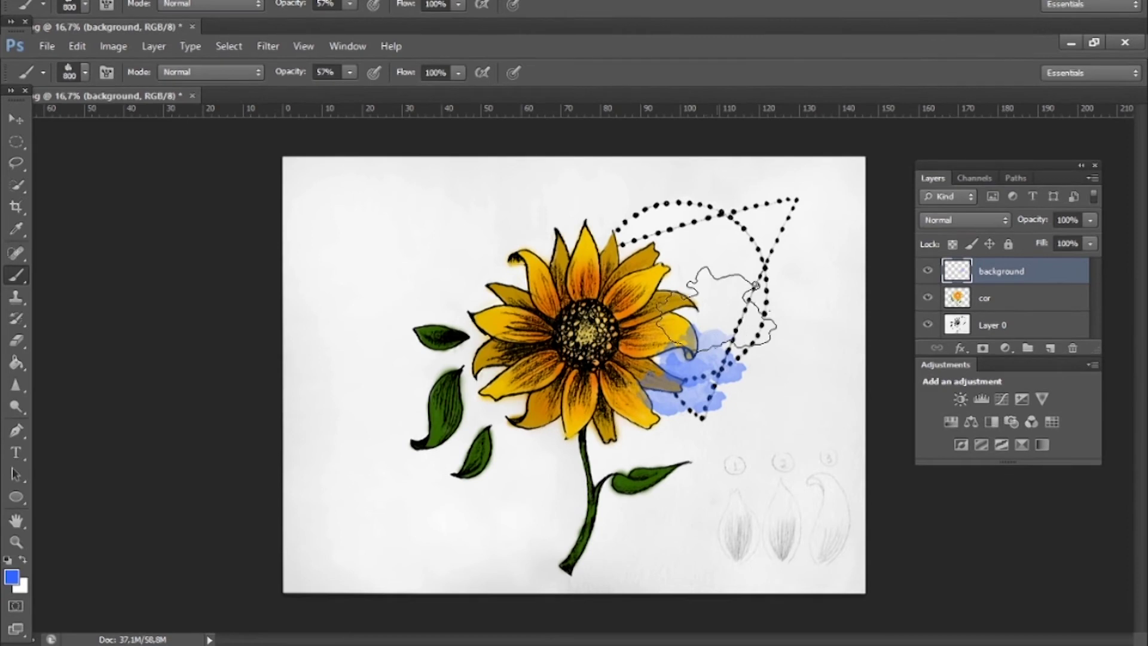
key(period)
click(755, 275)
click(541, 473)
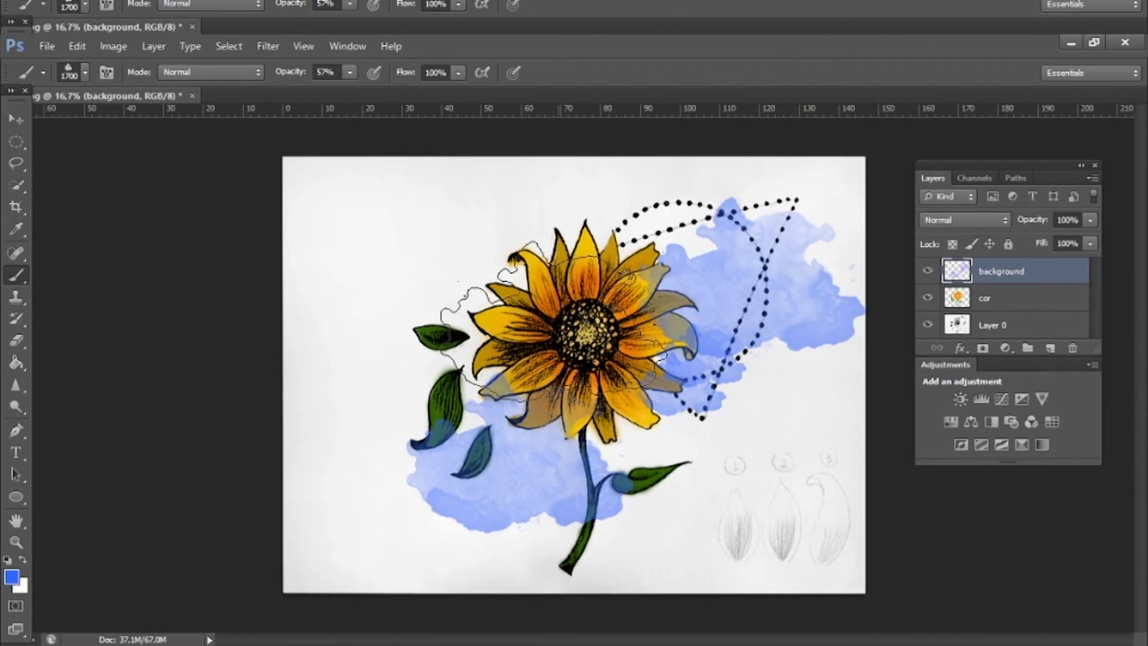
- Sample the flower's yellow and stamp pale splashes around the flower with the 1700 px watercolour brush at 33% opacity
click(16, 230)
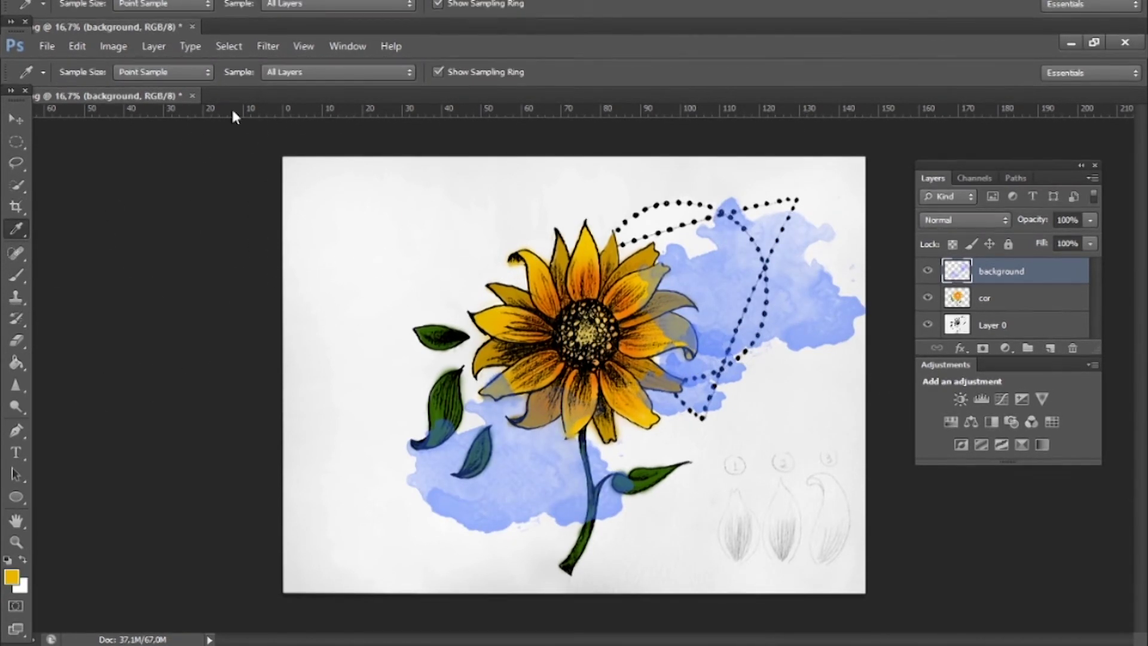
key(b)
click(694, 215)
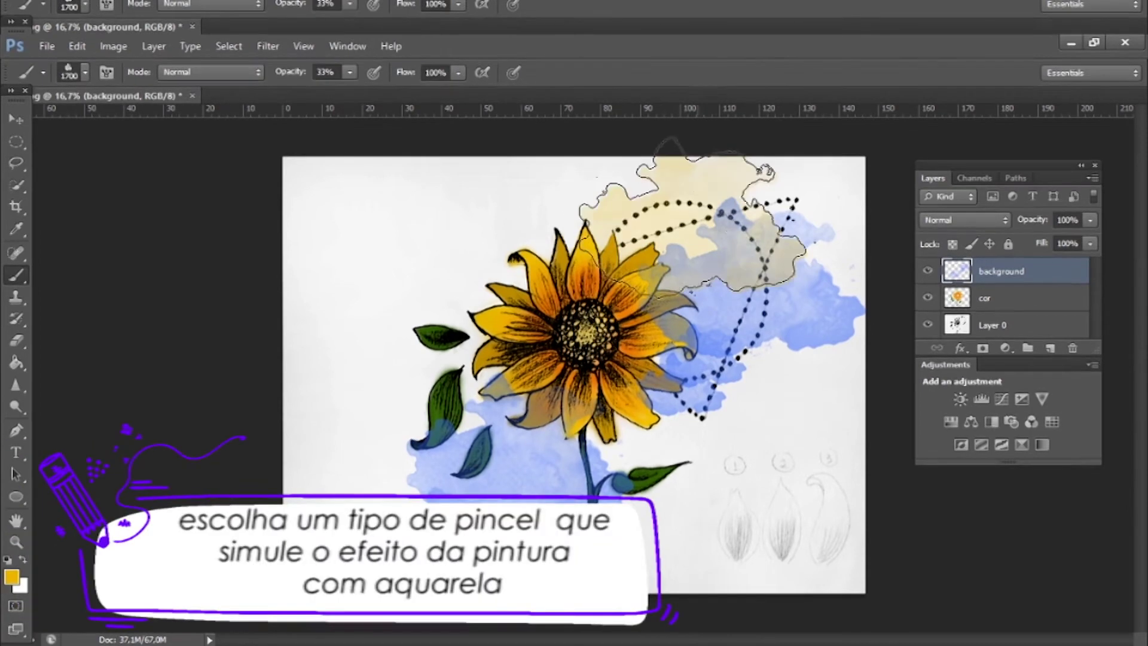
click(730, 448)
click(430, 317)
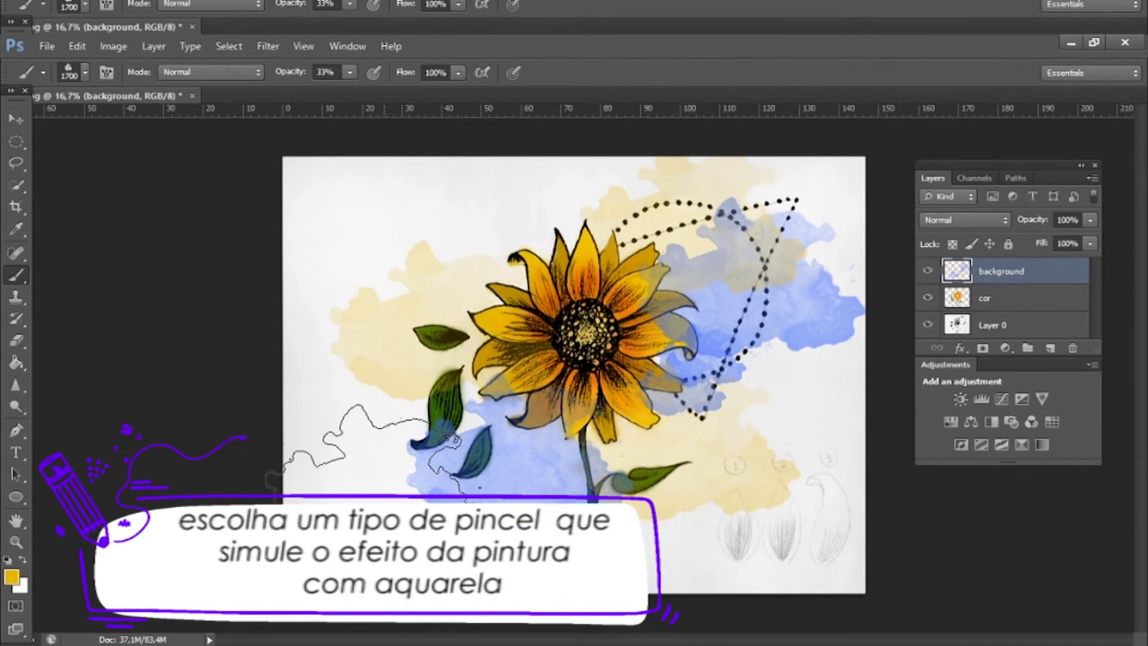
click(428, 562)
- Reduce the watercolour brush to 500 px and stamp a smaller pale yellow splash to the right of the flower
key(bracketleft)
key(bracketleft)
key(bracketleft)
key(bracketleft)
key(bracketleft)
key(bracketleft)
key(bracketleft)
key(bracketleft)
key(bracketleft)
key(bracketleft)
key(bracketleft)
key(bracketleft)
click(726, 420)
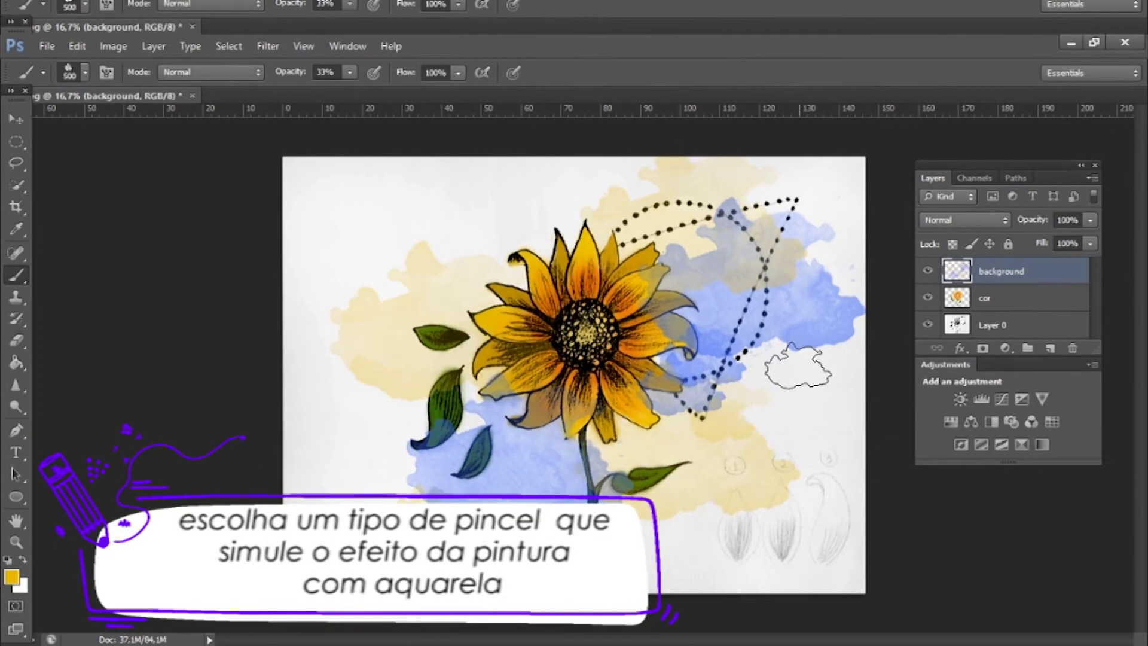
- Raise the brush opacity to 100% and stamp strong yellow splashes left of the flower and beside the stem, reducing the brush to 250 px
click(350, 72)
drag(363, 90, 422, 98)
click(385, 359)
key(bracketleft)
key(bracketleft)
key(bracketleft)
key(bracketleft)
key(bracketleft)
key(bracketleft)
click(441, 289)
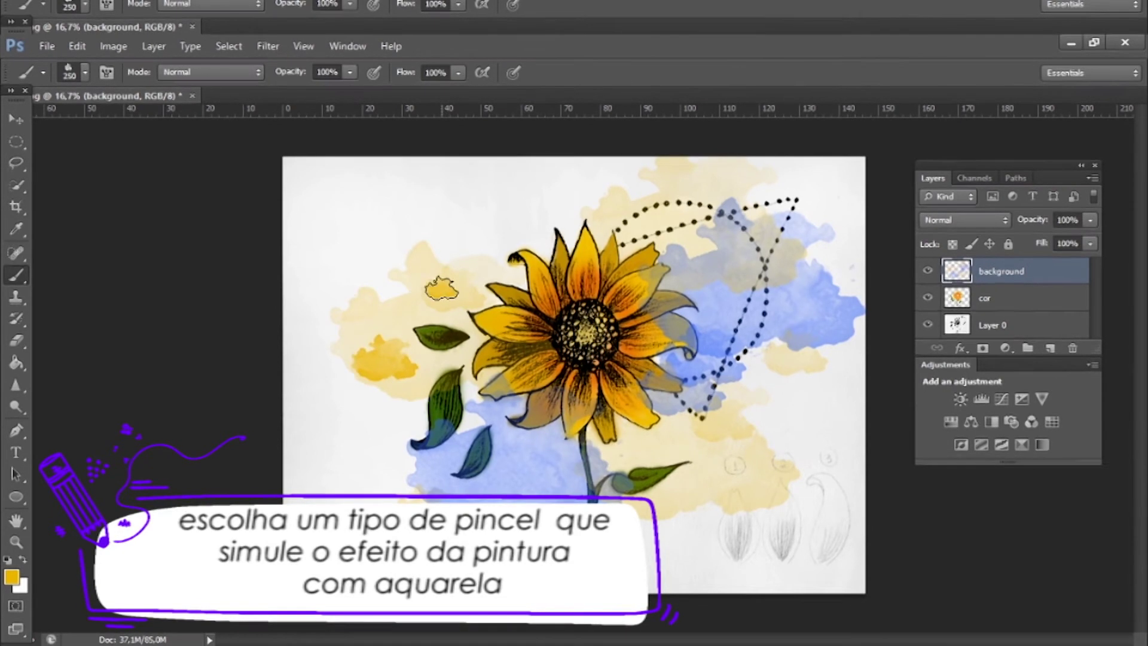
click(558, 459)
- Stamp medium yellow splashes at the lower right, upper right and upper left of the flower with a 900 px brush at 60% opacity
key(bracketright)
key(bracketright)
key(bracketright)
key(bracketright)
key(bracketright)
key(bracketright)
key(bracketright)
key(bracketright)
key(bracketright)
key(bracketright)
click(350, 72)
click(316, 92)
click(728, 429)
click(756, 275)
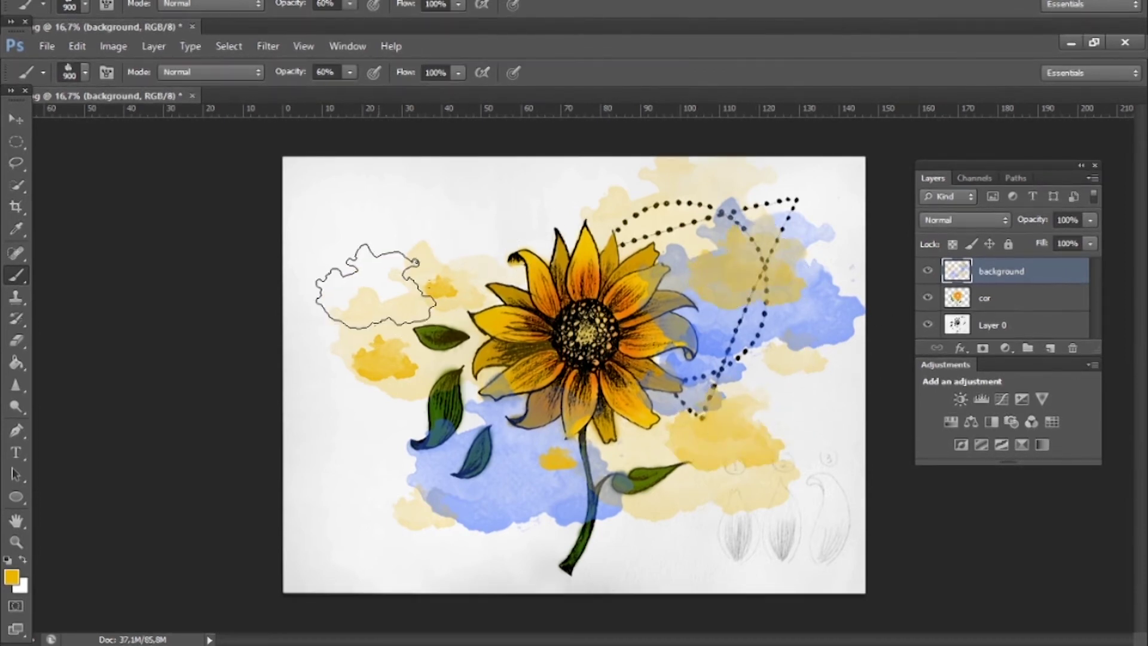
click(378, 292)
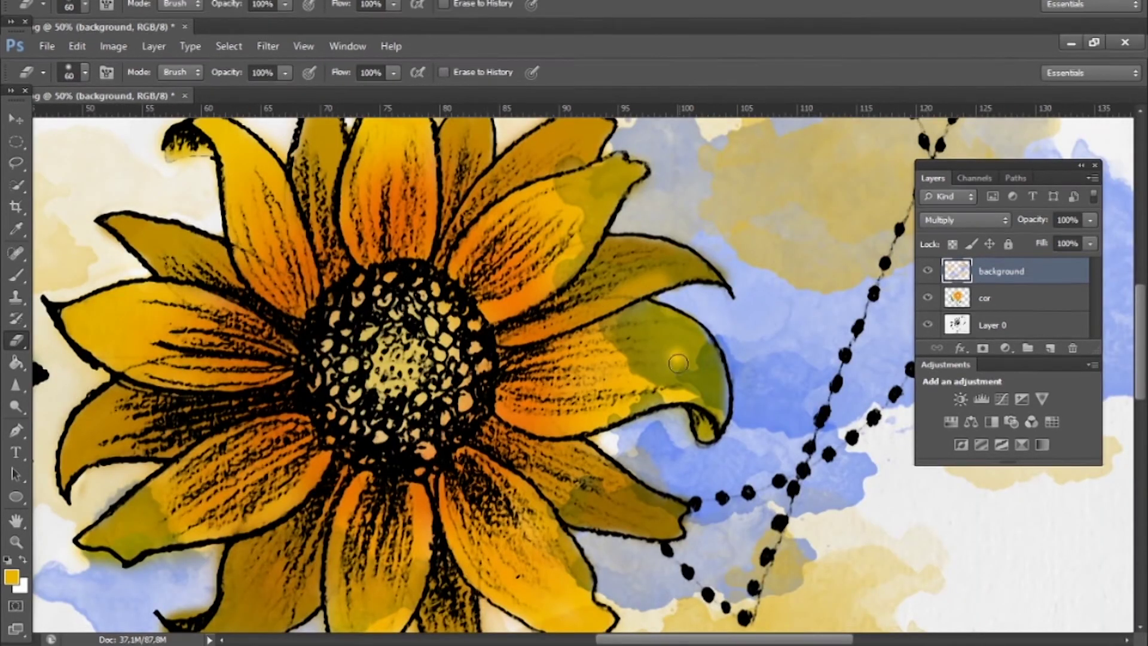
- Erase the background splash over the curled right petal at 100% opacity, enlarging the eraser to 100 px, and undo the last stroke
mouse_move(658, 355)
mouse_down()
mouse_move(632, 353)
mouse_move(621, 380)
mouse_move(653, 369)
mouse_move(686, 376)
mouse_move(707, 350)
mouse_move(710, 396)
mouse_move(724, 392)
mouse_move(687, 327)
mouse_up()
key(bracketleft)
key(bracketleft)
key(bracketleft)
key(bracketleft)
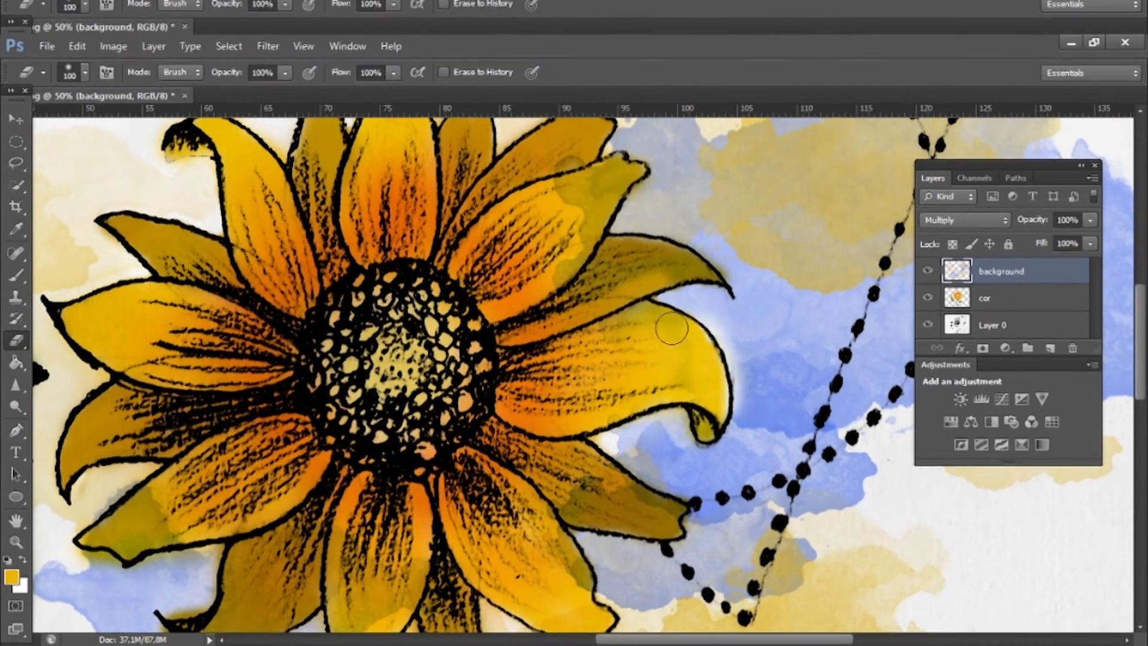
key(ctrl+z)
- Lower the eraser opacity to 51% and erase the background splash from the flower's right-hand petals
click(286, 72)
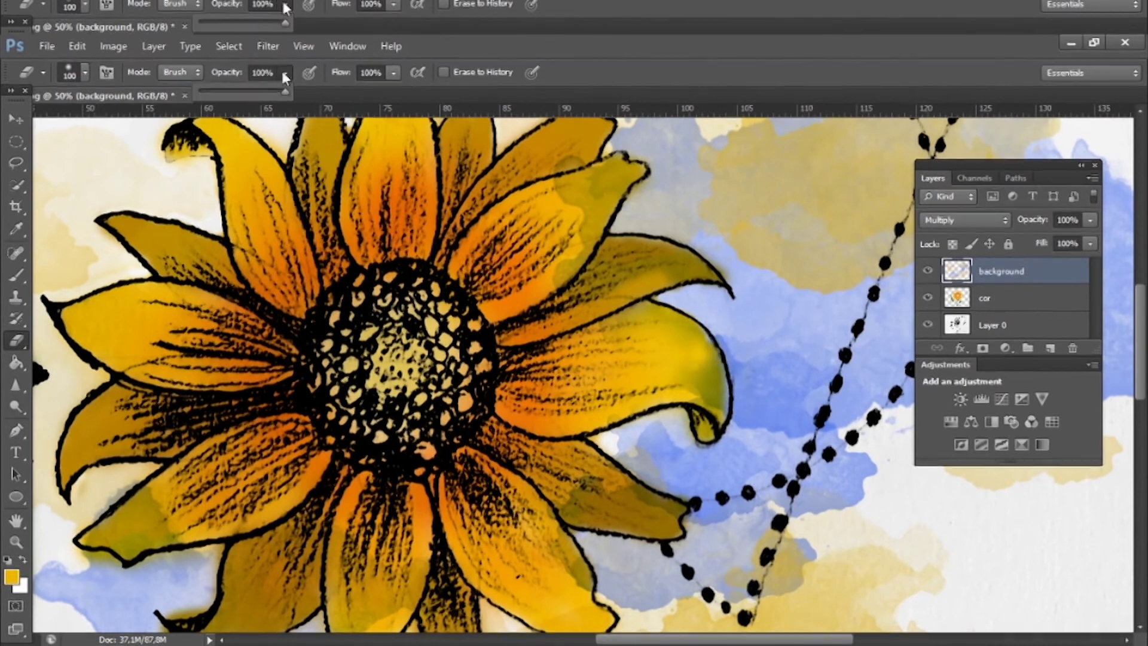
mouse_move(705, 392)
mouse_down()
mouse_move(655, 238)
mouse_move(588, 274)
mouse_move(676, 285)
mouse_move(666, 247)
mouse_move(593, 207)
mouse_move(599, 220)
mouse_move(608, 195)
mouse_move(589, 183)
mouse_move(611, 173)
mouse_move(575, 173)
mouse_up()
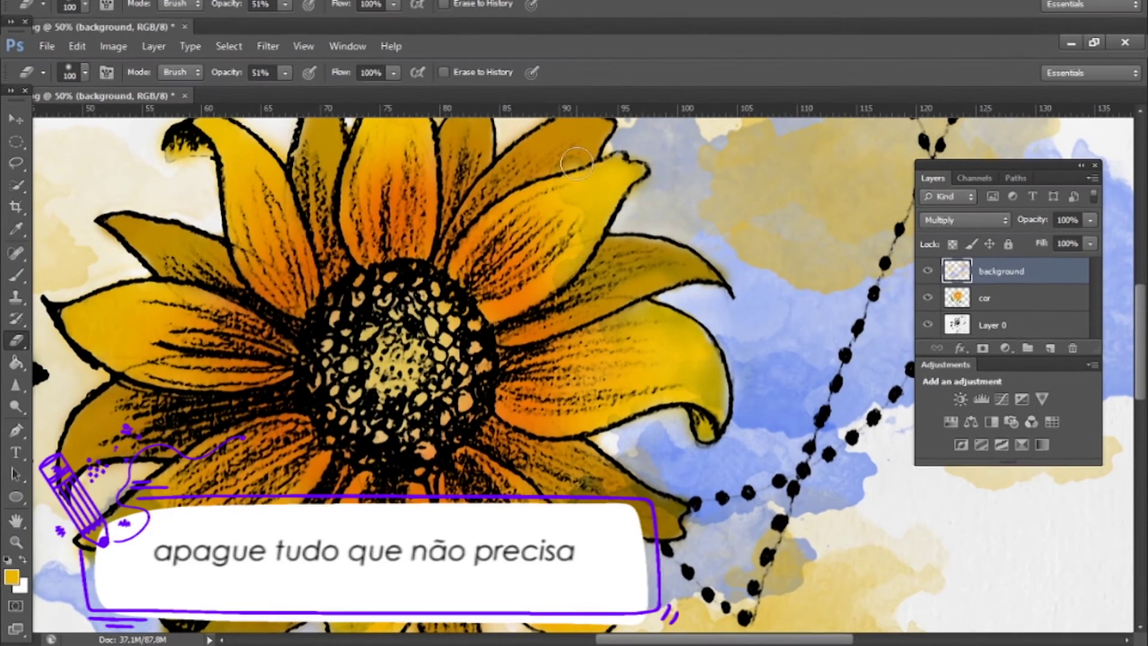
mouse_move(544, 274)
mouse_down()
mouse_move(529, 349)
mouse_move(580, 196)
mouse_move(605, 169)
mouse_up()
mouse_move(692, 402)
mouse_down()
mouse_move(724, 400)
mouse_move(616, 424)
mouse_move(639, 476)
mouse_up()
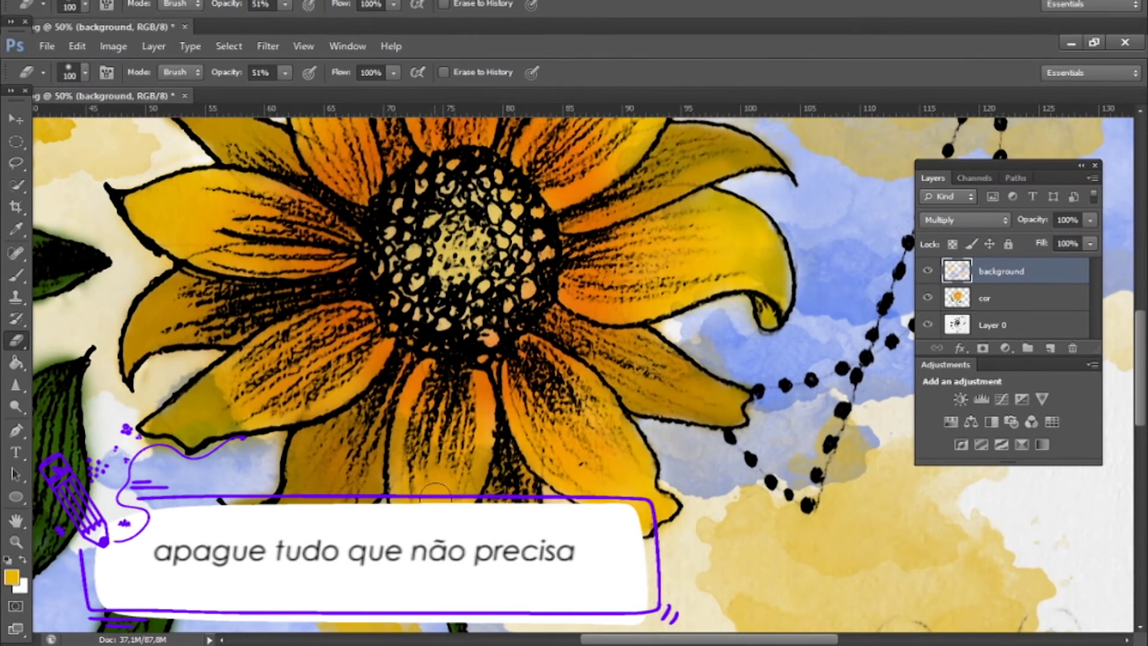
- Erase the background splash from the lower-left petals, the leaves and the stem at 51% opacity, enlarging the eraser to 175 px
mouse_move(212, 422)
mouse_down()
mouse_move(173, 425)
mouse_move(207, 420)
mouse_up()
mouse_move(262, 336)
mouse_down()
mouse_move(477, 369)
mouse_move(502, 279)
mouse_up()
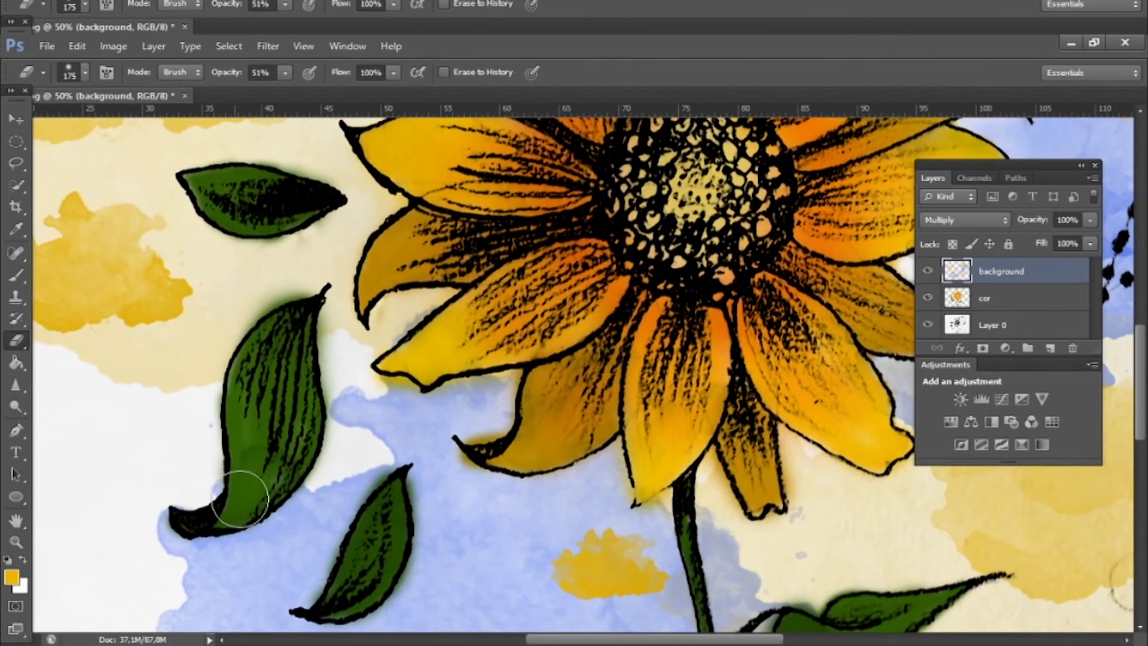
mouse_move(513, 348)
mouse_down()
mouse_move(518, 303)
mouse_move(409, 108)
mouse_up()
mouse_move(671, 426)
mouse_down()
mouse_move(705, 392)
mouse_move(680, 389)
mouse_up()
drag(590, 467, 637, 481)
drag(701, 466, 569, 364)
- Merge all visible layers of the finished sunflower painting into a single layer
click(16, 542)
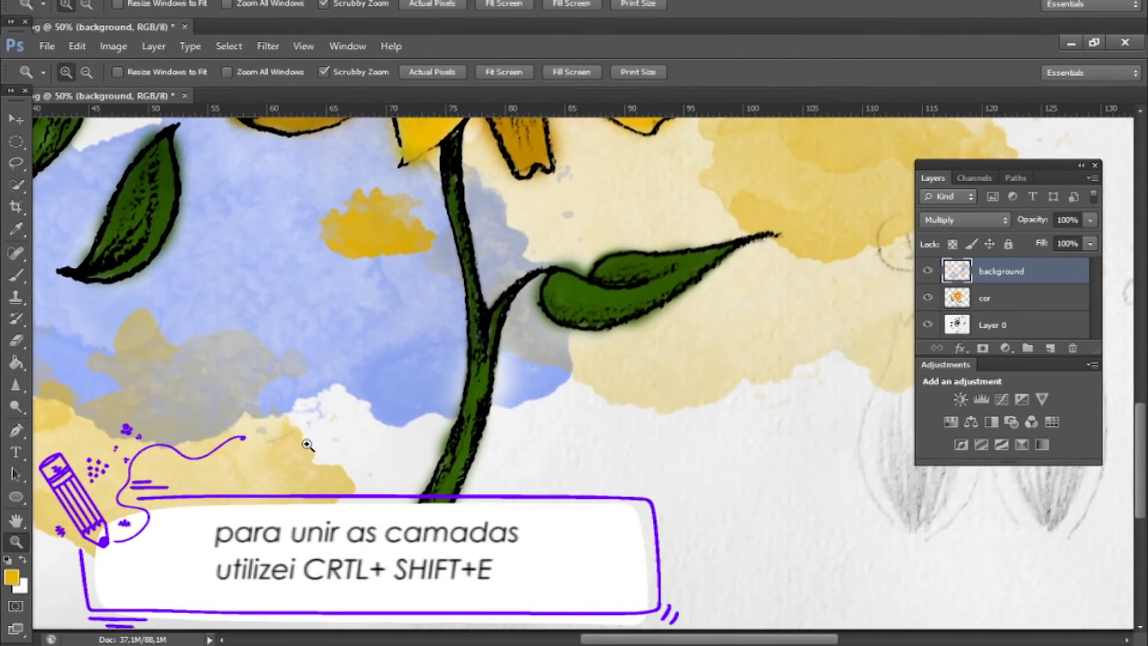
alt+click(444, 358)
alt+click(508, 264)
alt+click(541, 215)
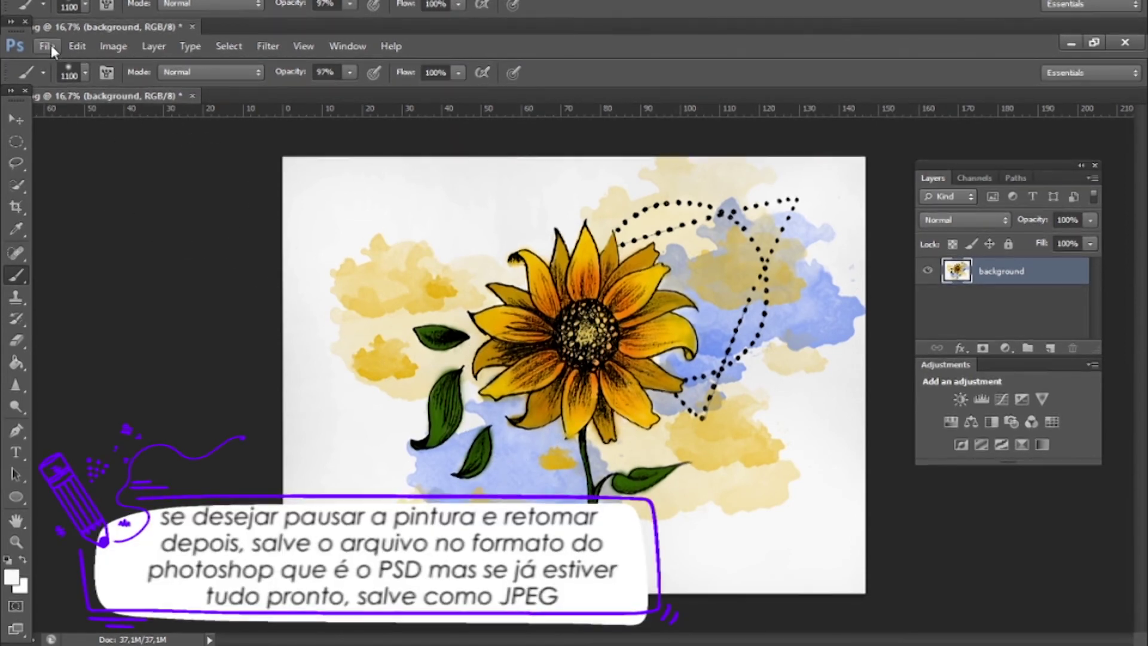
- Set up a new saved version of the painting named flor_pinturadigital in JPEG format
click(48, 46)
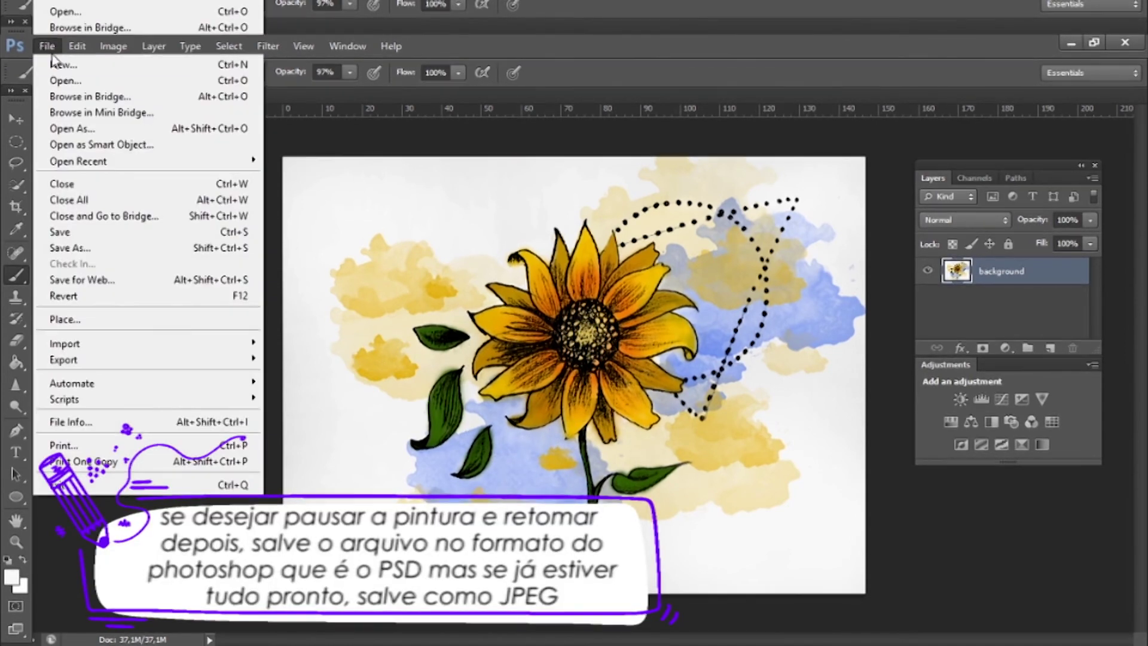
click(131, 251)
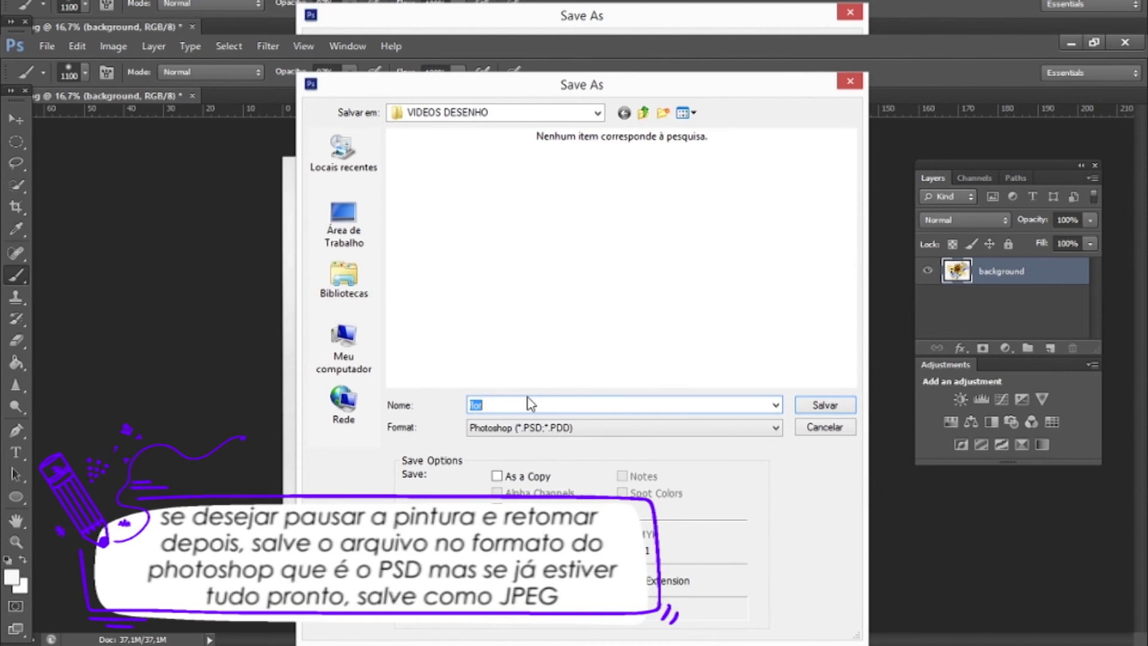
text(flor_)
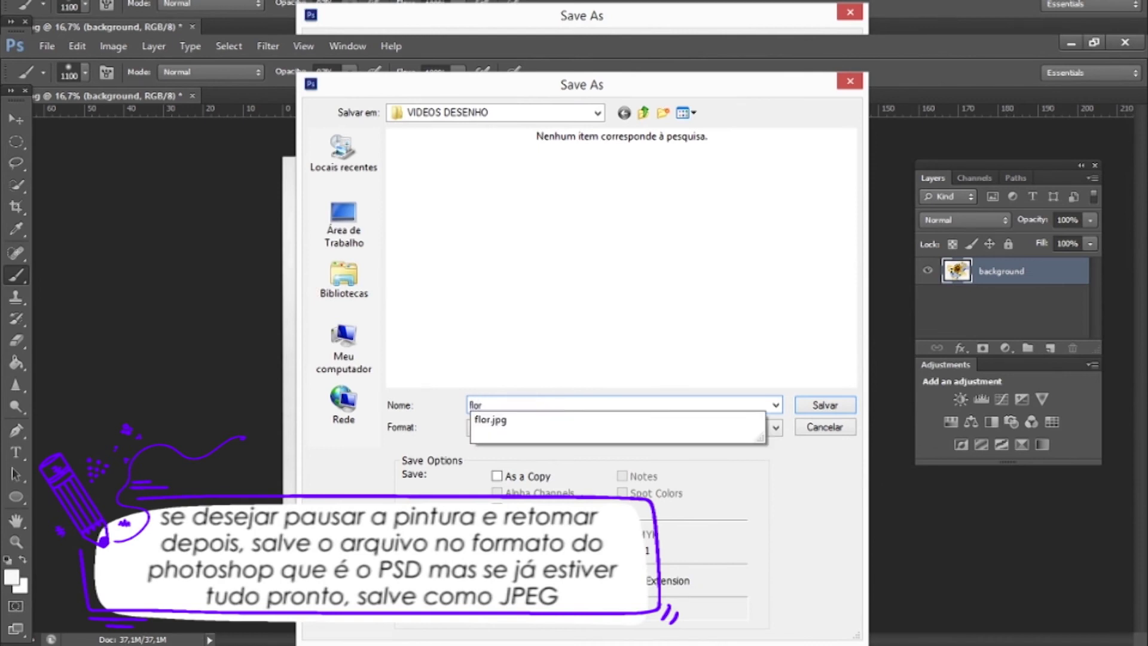
text(pinturadigital)
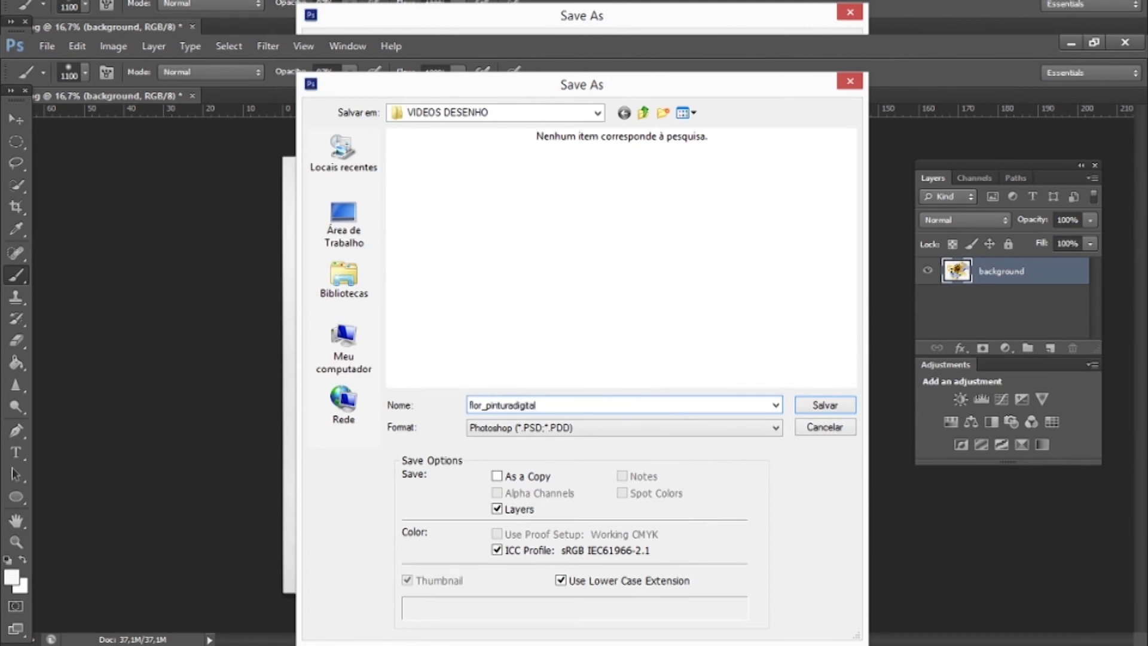
click(525, 432)
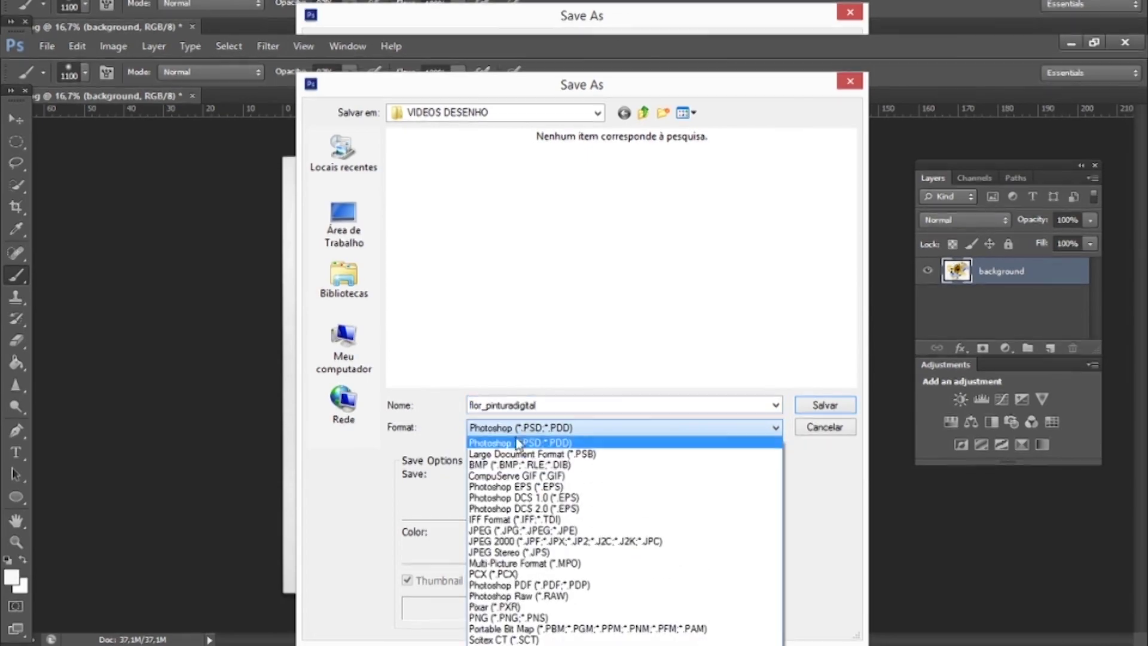
click(509, 530)
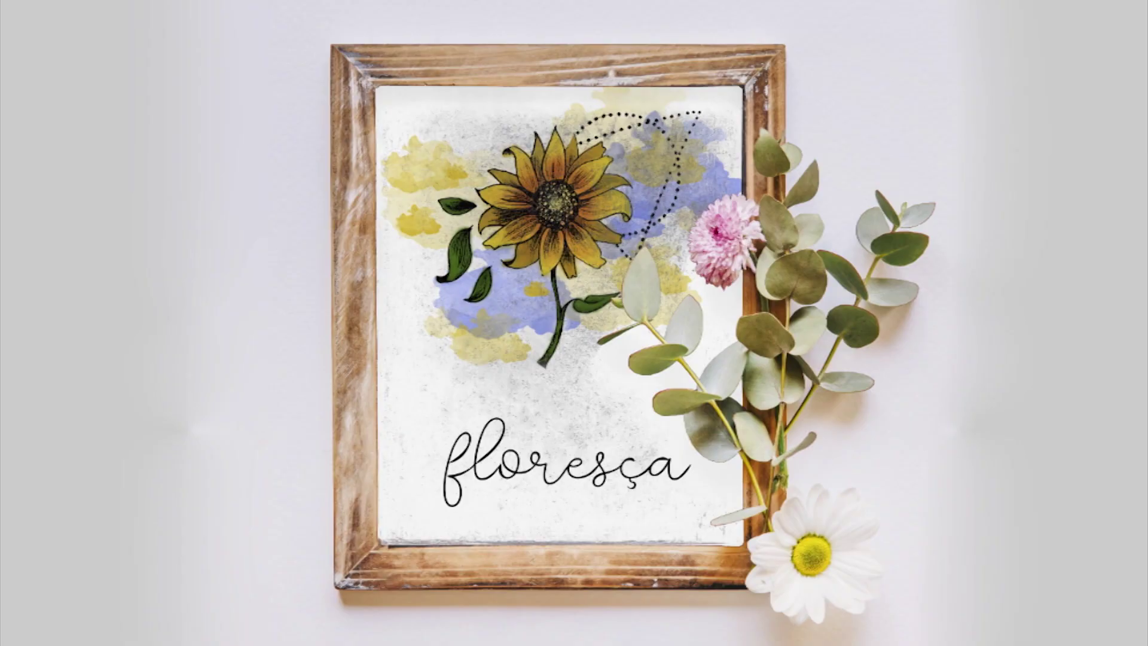